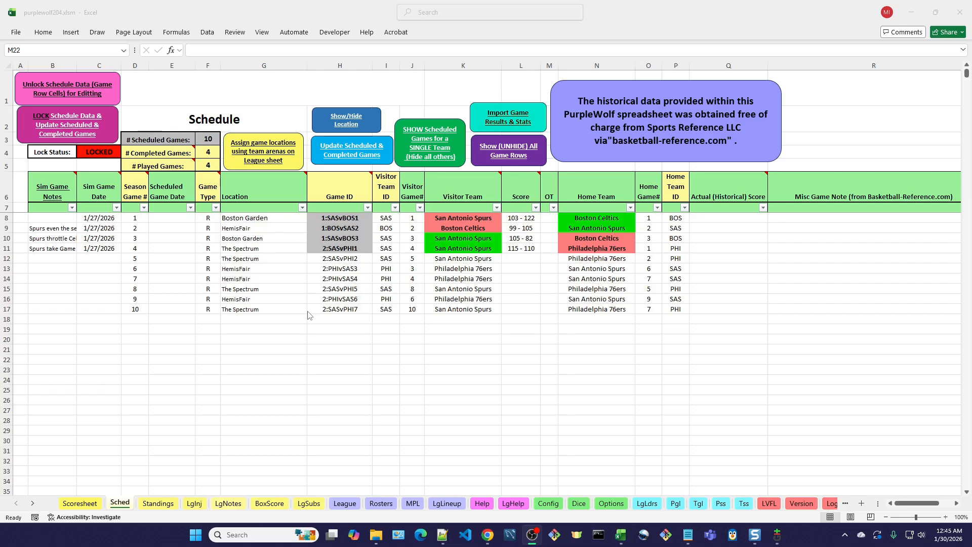
- Open the Scoresheet sheet and look over its scorebook, period event logs and Manual Entry table
left_click(78, 505)
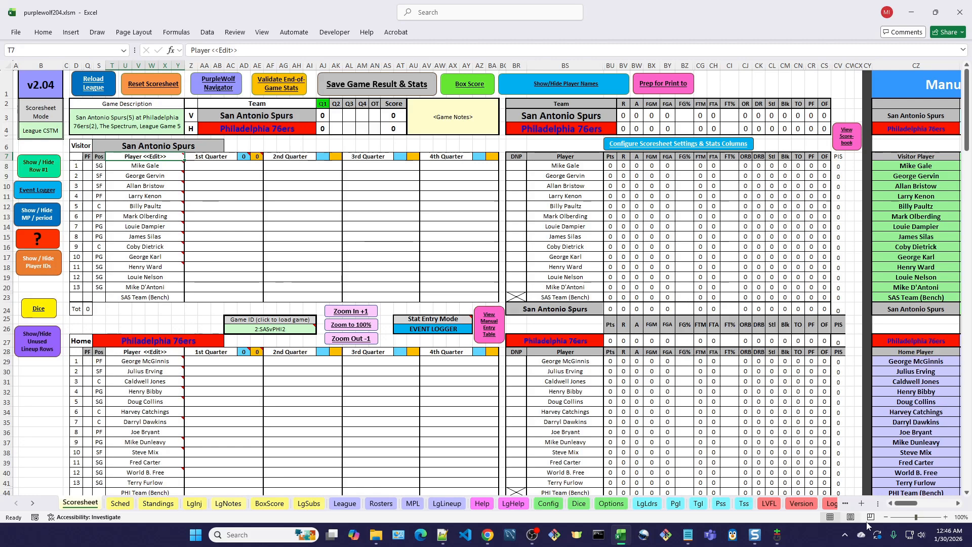
left_click(886, 517)
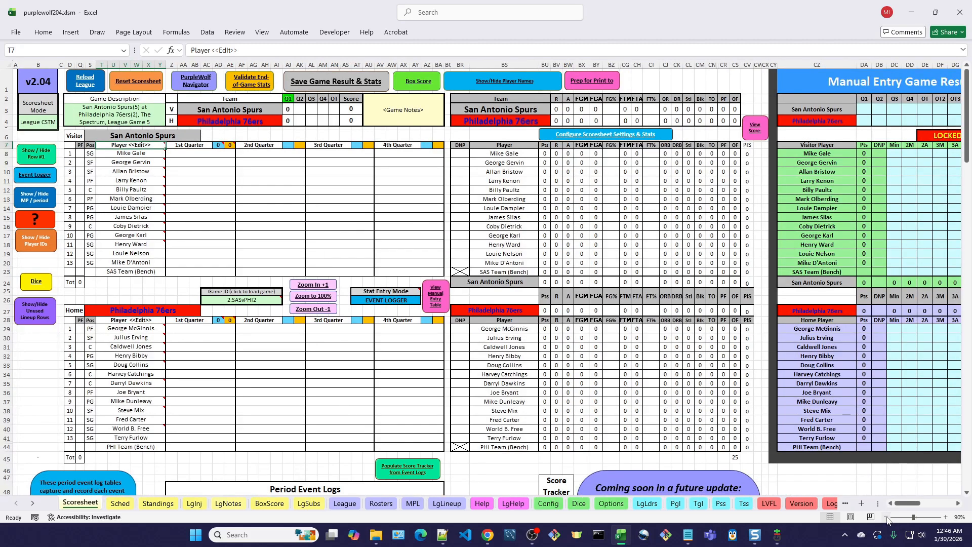
left_click(886, 517)
left_click(886, 517)
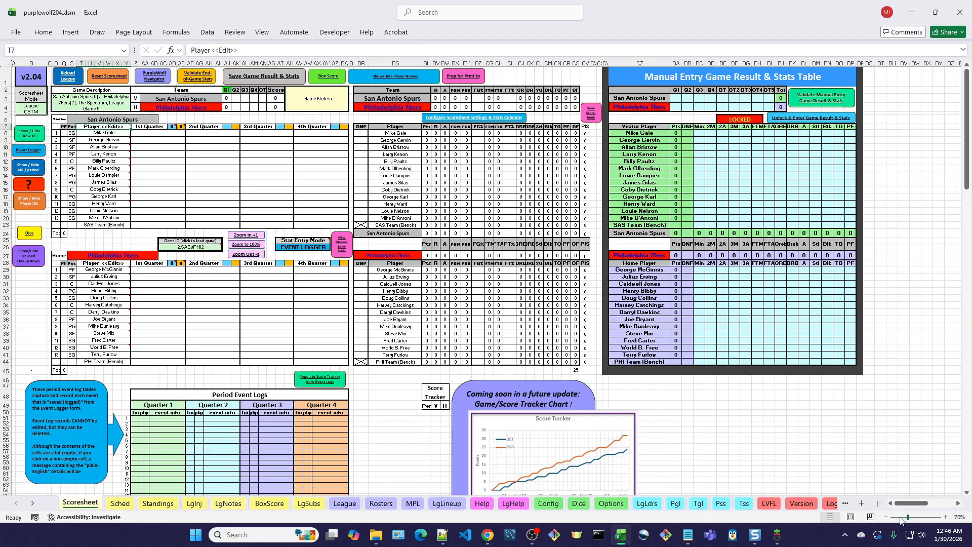
left_click(946, 517)
left_click(946, 517)
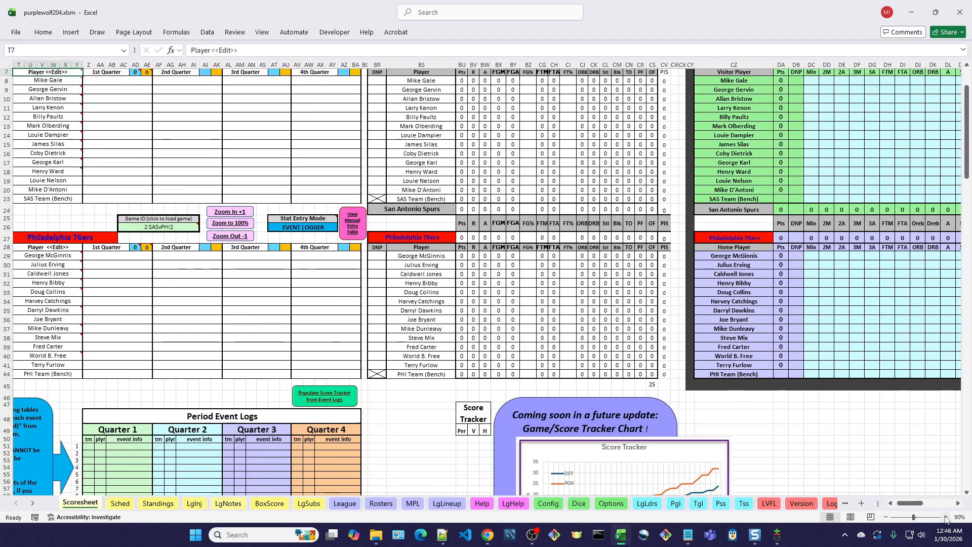
left_click(945, 516)
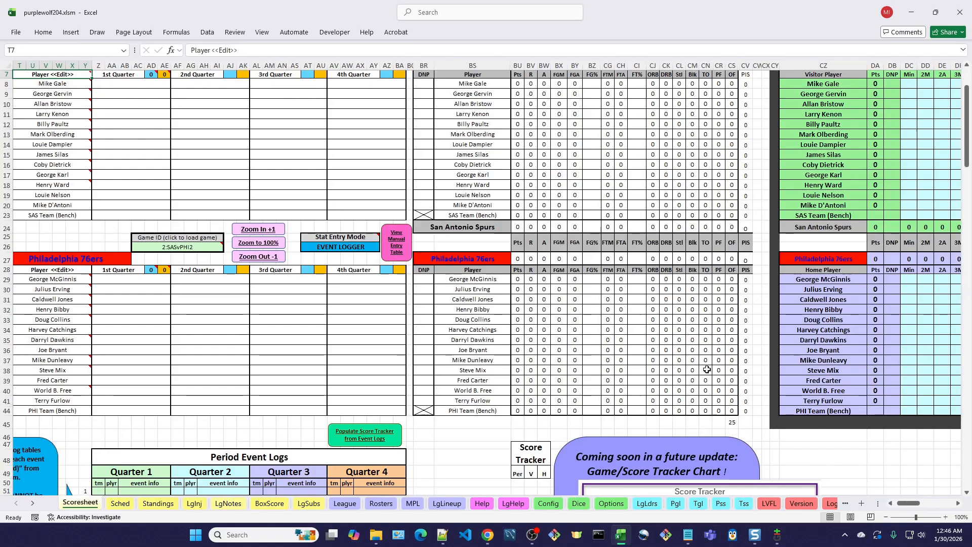
scroll(696, 352, "up", 2)
scroll(696, 353, "up", 1)
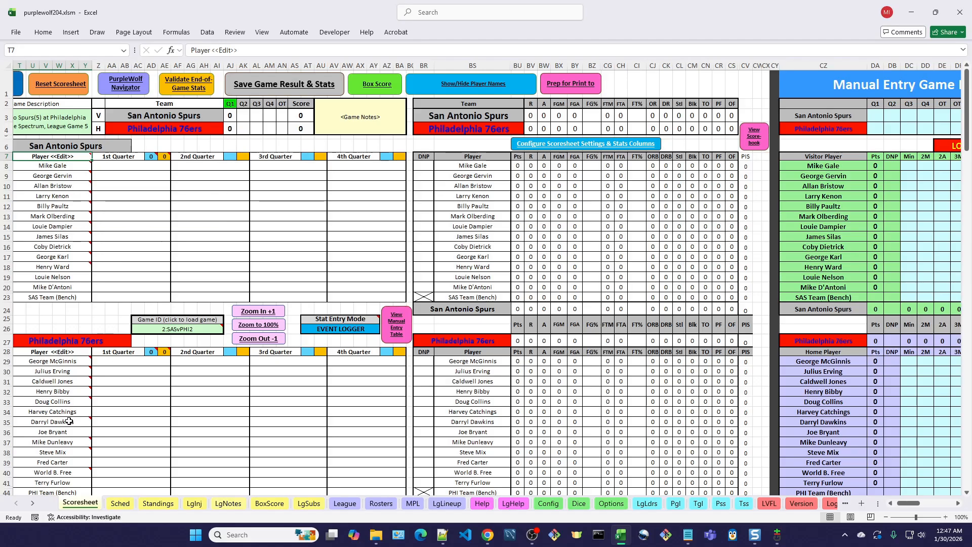
- Try moving Julius Erving to the first Philadelphia 76ers starter spot in the Lineup Editor, and discard the change
mouse_move(69, 421)
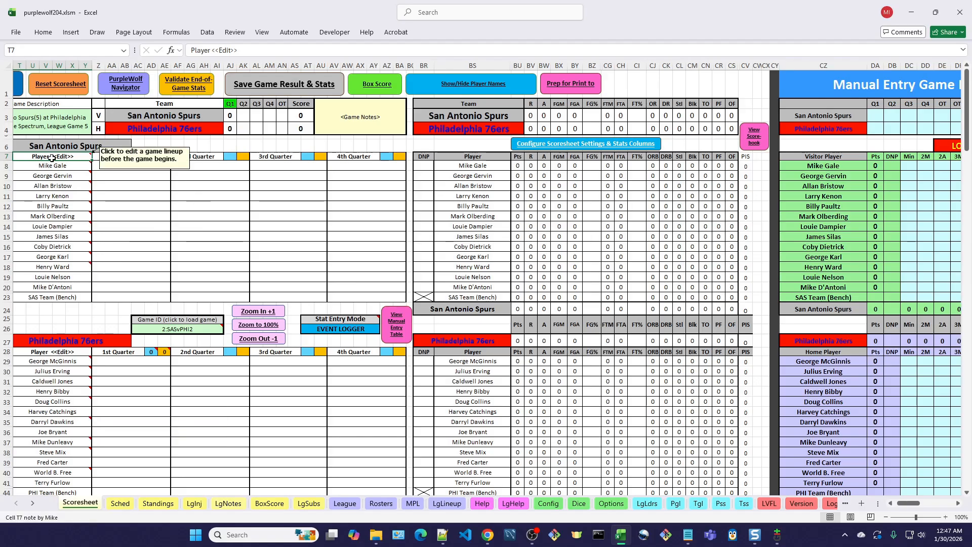
left_click(55, 354)
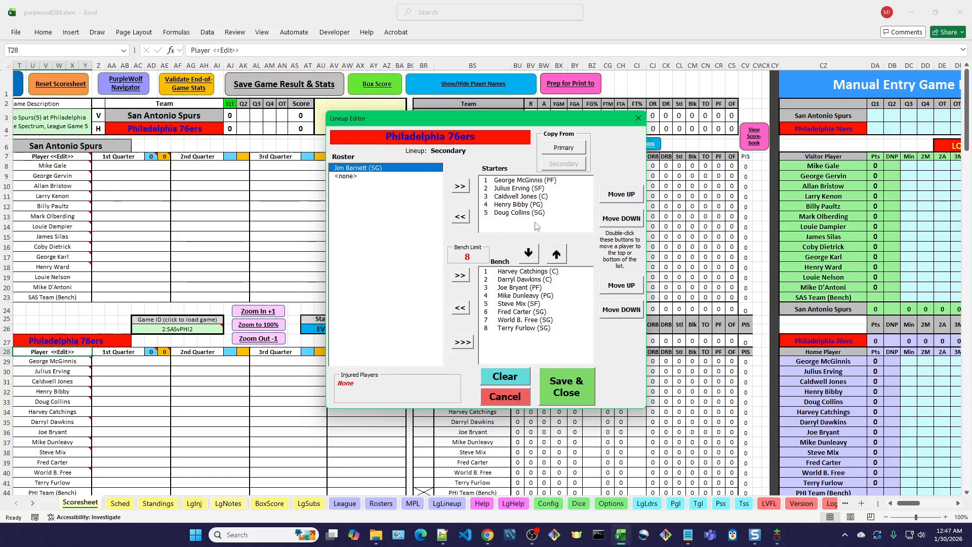
left_click(531, 188)
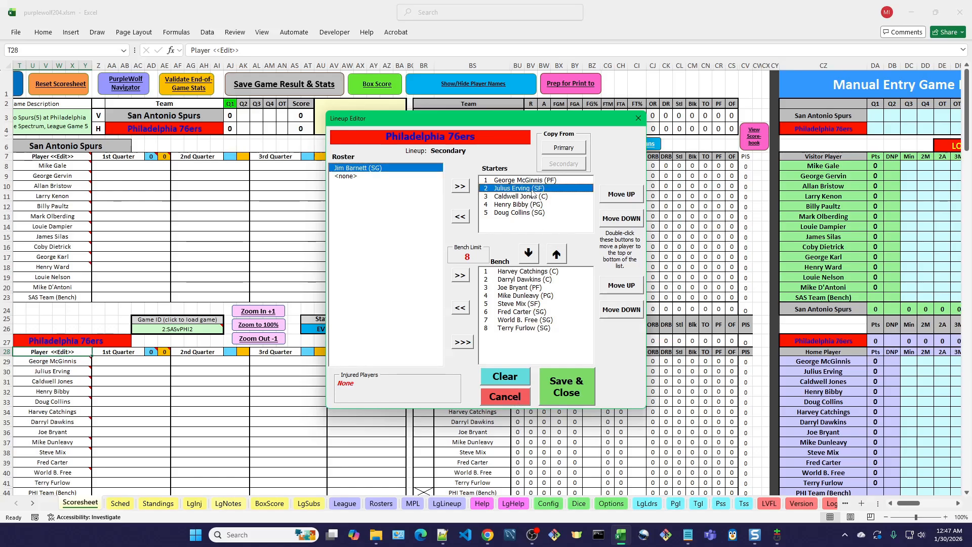
left_click(620, 200)
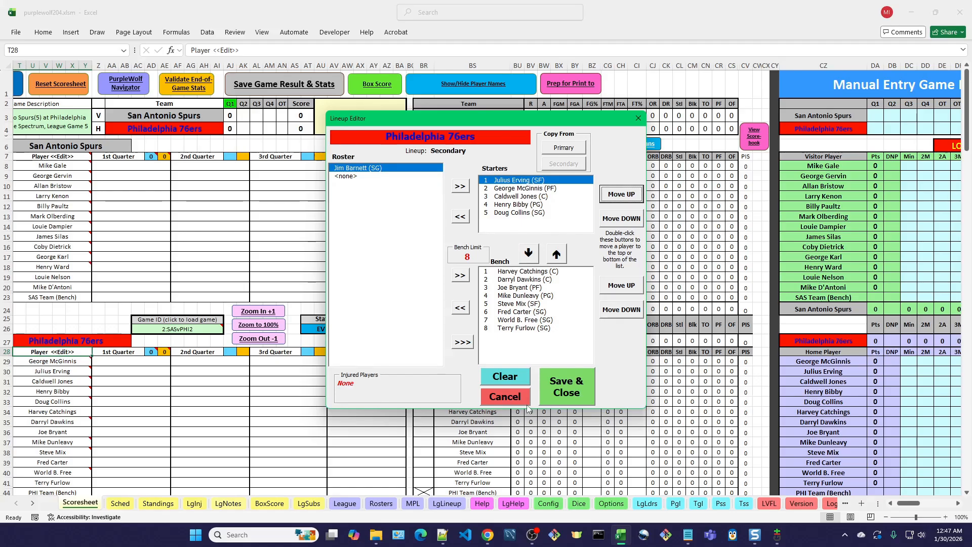
left_click(516, 395)
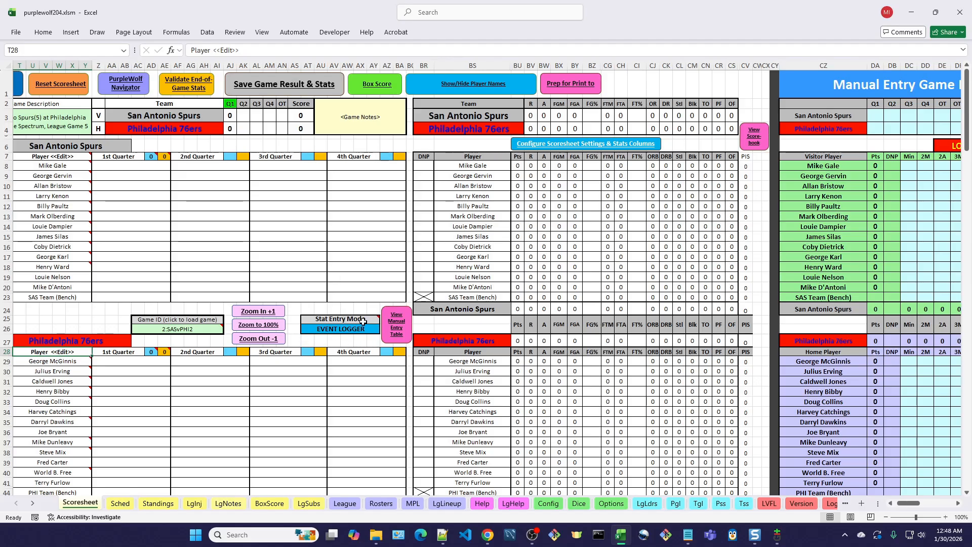
- View the Event Logger form for the San Antonio Spurs at Philadelphia 76ers game and close it
mouse_move(363, 321)
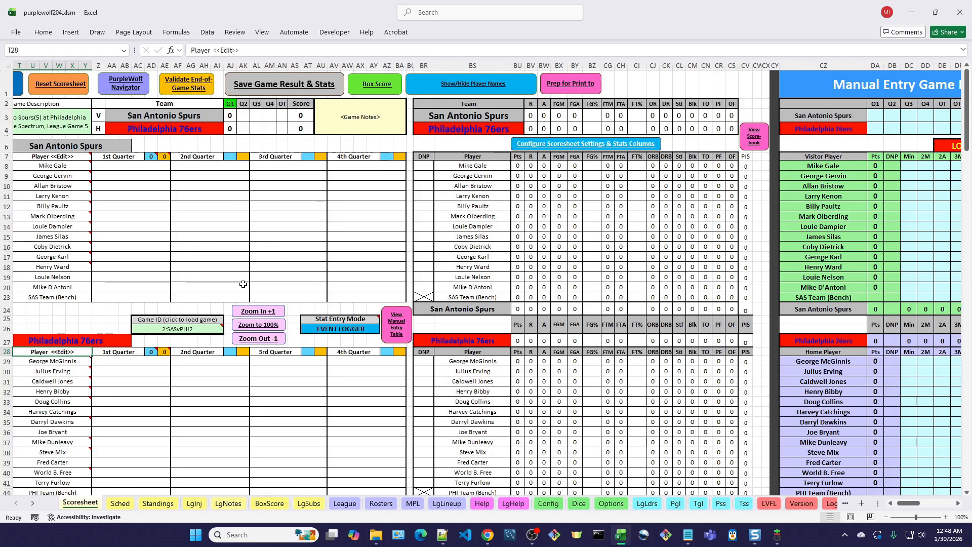
left_click_drag(911, 504, 903, 505)
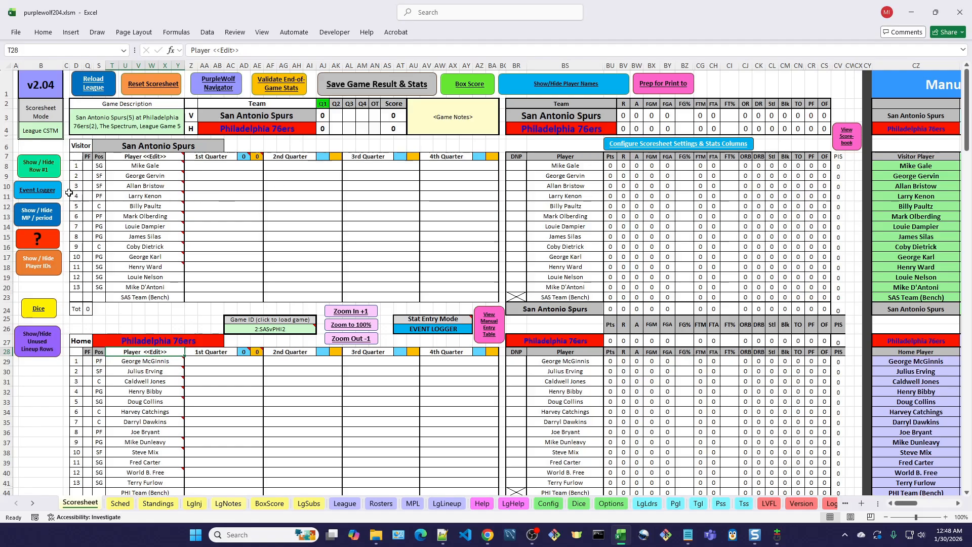
left_click(36, 188)
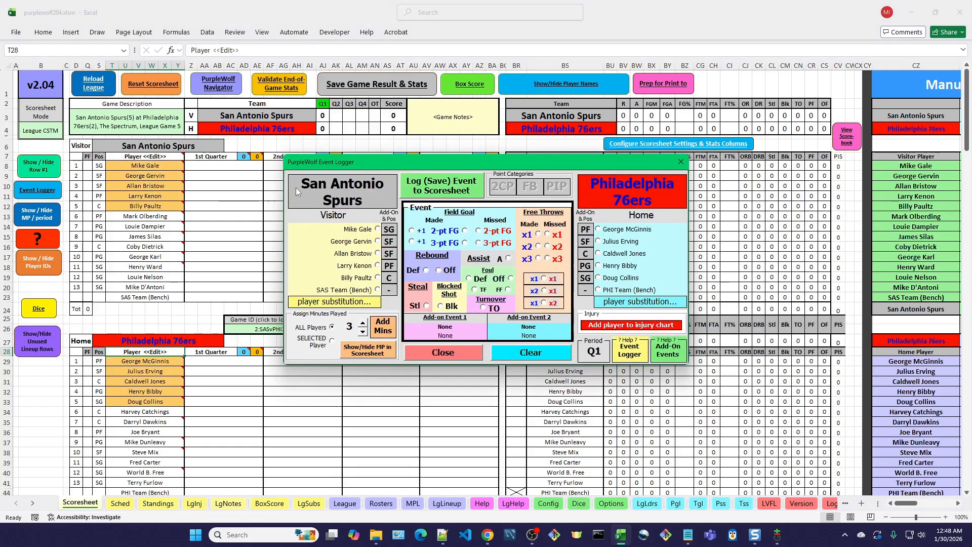
left_click_drag(528, 161, 564, 157)
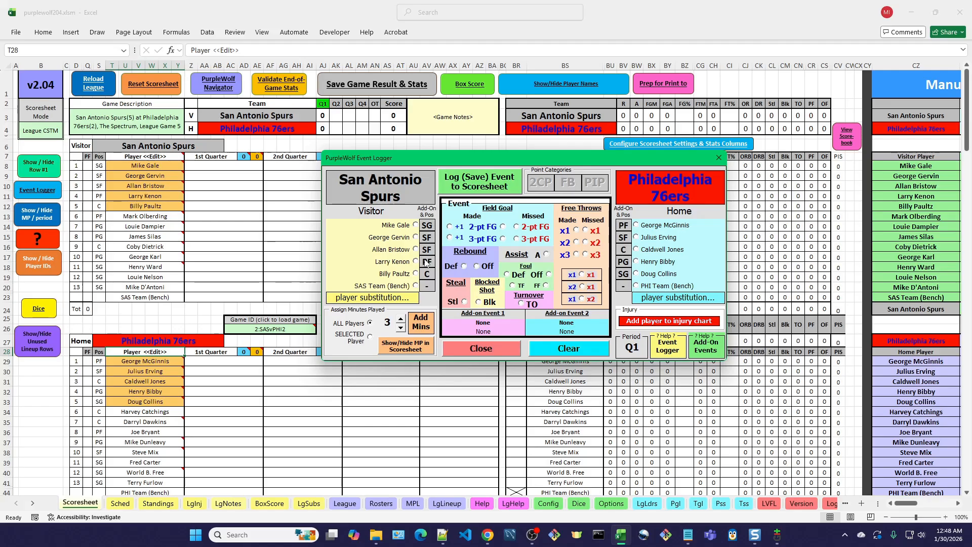
left_click(499, 350)
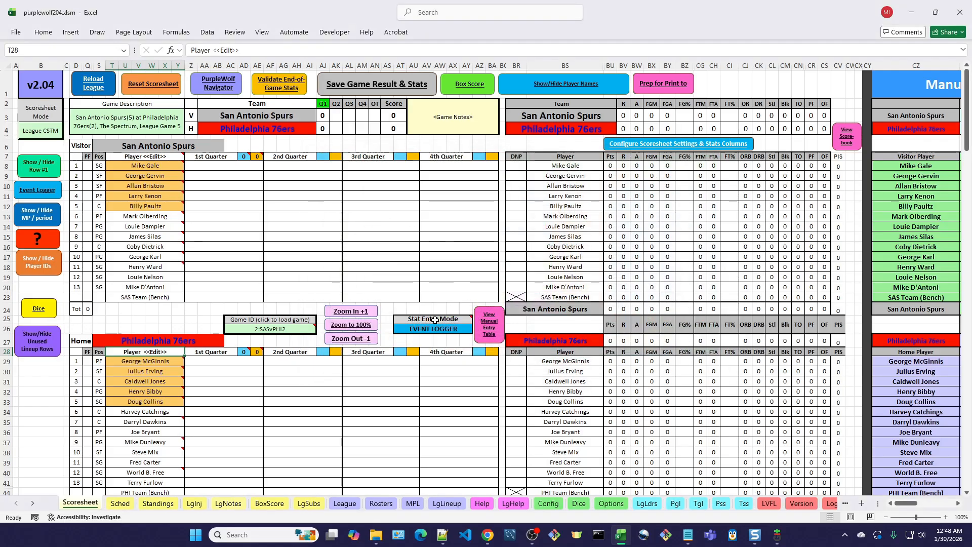
- Change the Scoresheet's Stat Entry Mode to Manual Entry
mouse_move(437, 319)
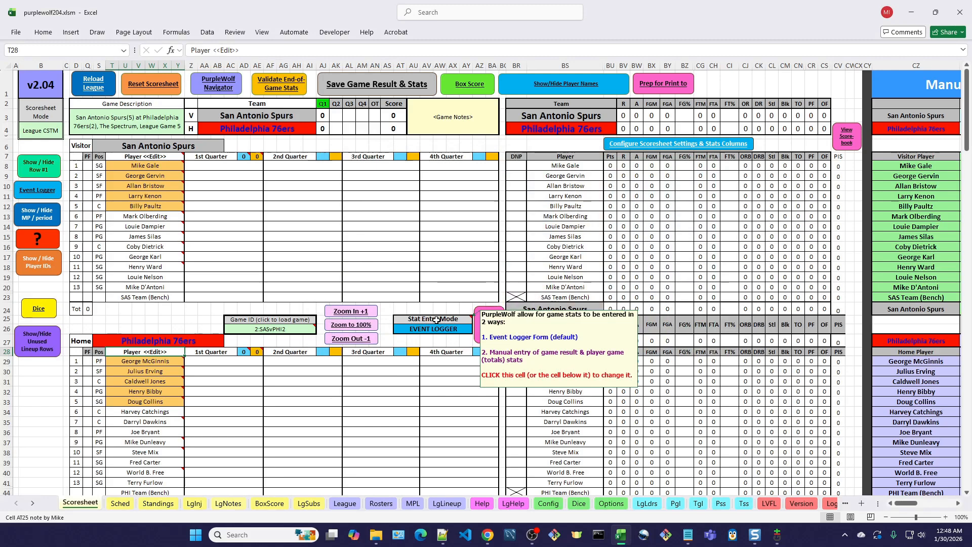
left_click(436, 319)
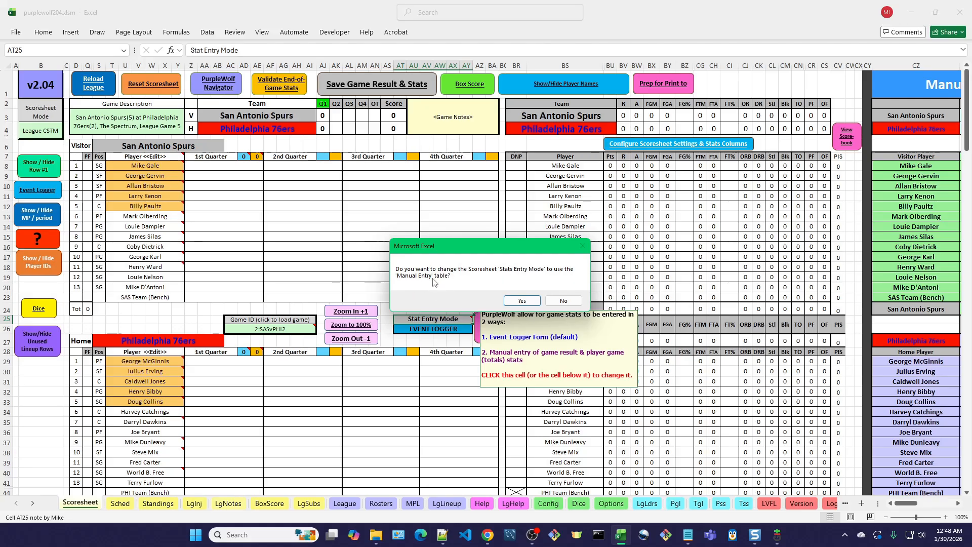
left_click(523, 302)
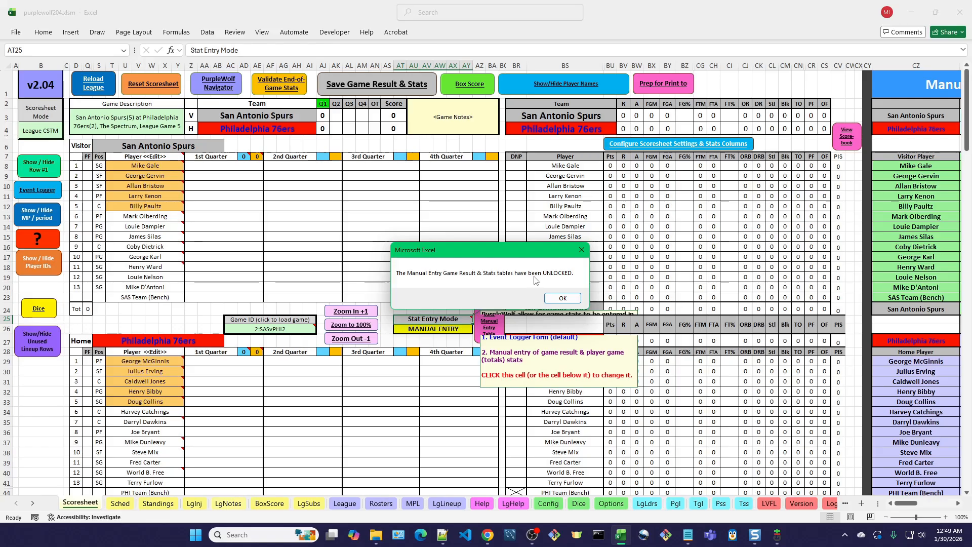
left_click(563, 299)
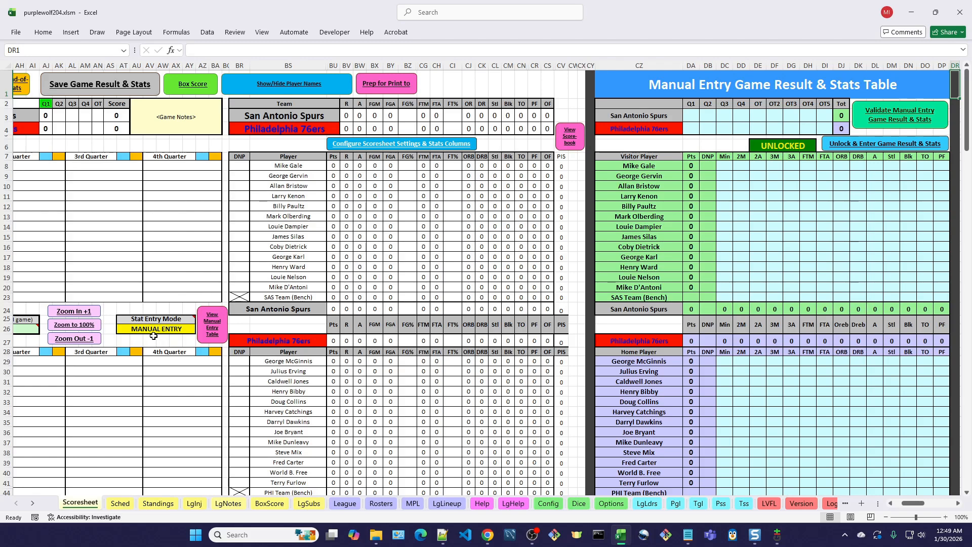
- View the Manual Entry table, return to the scorebook, and try to open the Event Logger in Manual Entry mode
left_click_drag(914, 503, 909, 505)
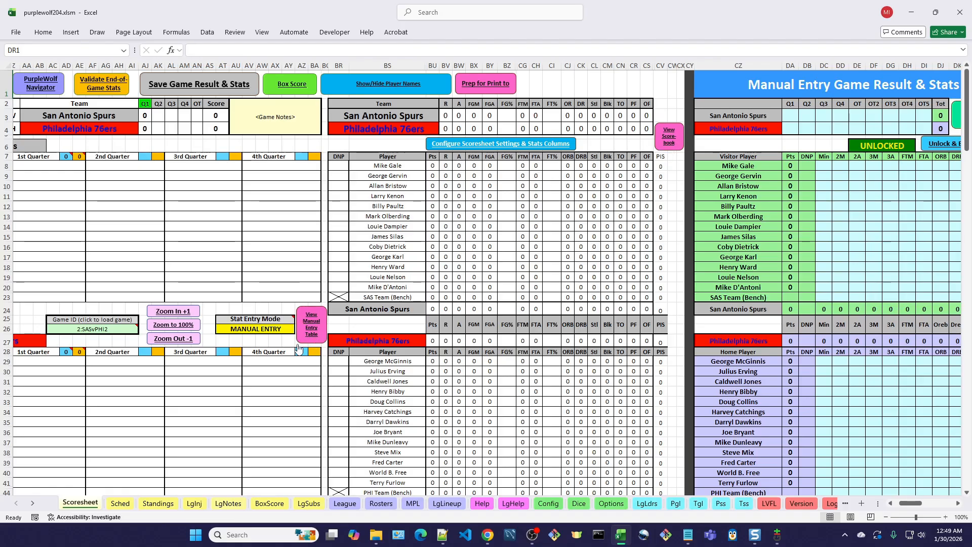
left_click(320, 324)
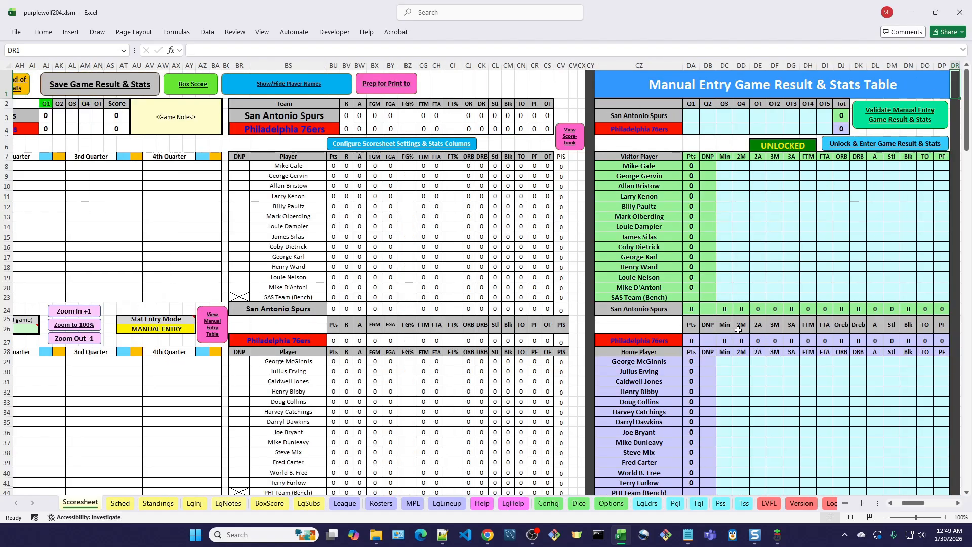
left_click(571, 138)
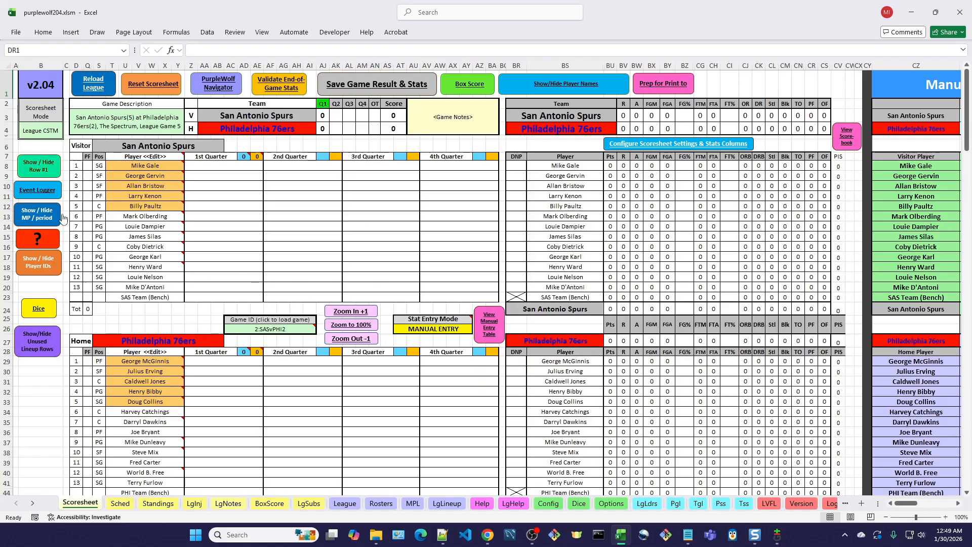
left_click(39, 190)
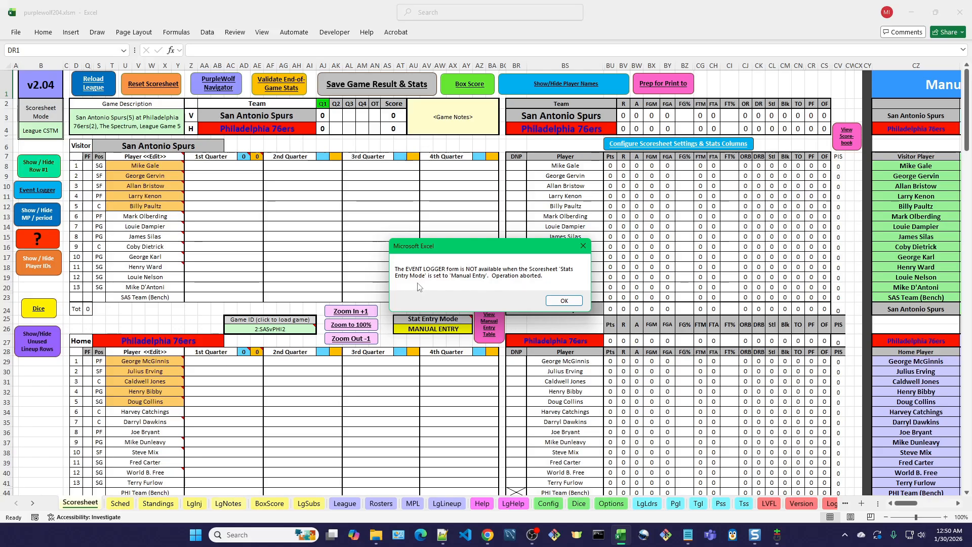
left_click(574, 303)
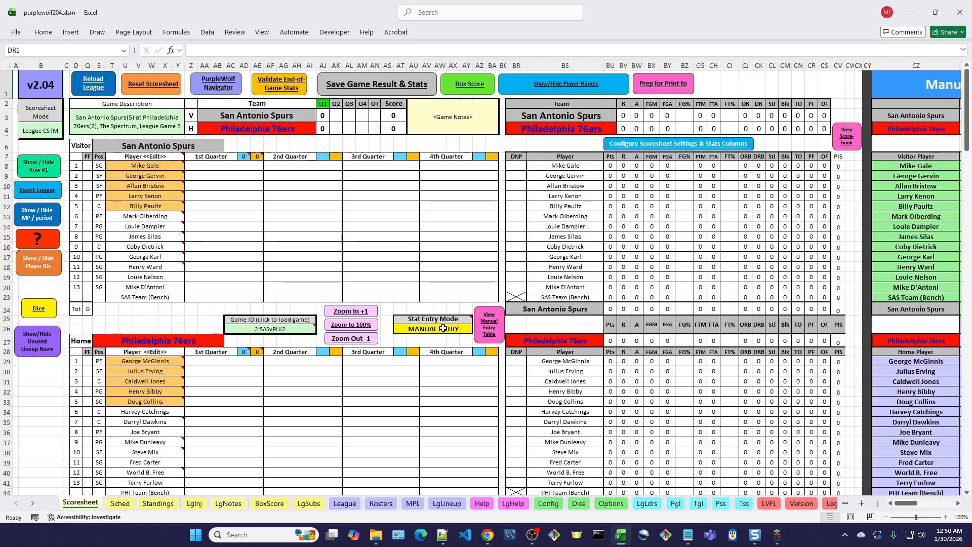
- Enter the San Antonio Spurs' quarter scores in the Manual Entry table: Q1 33, Q2 24, Q3 29 and Q4 26
left_click(490, 332)
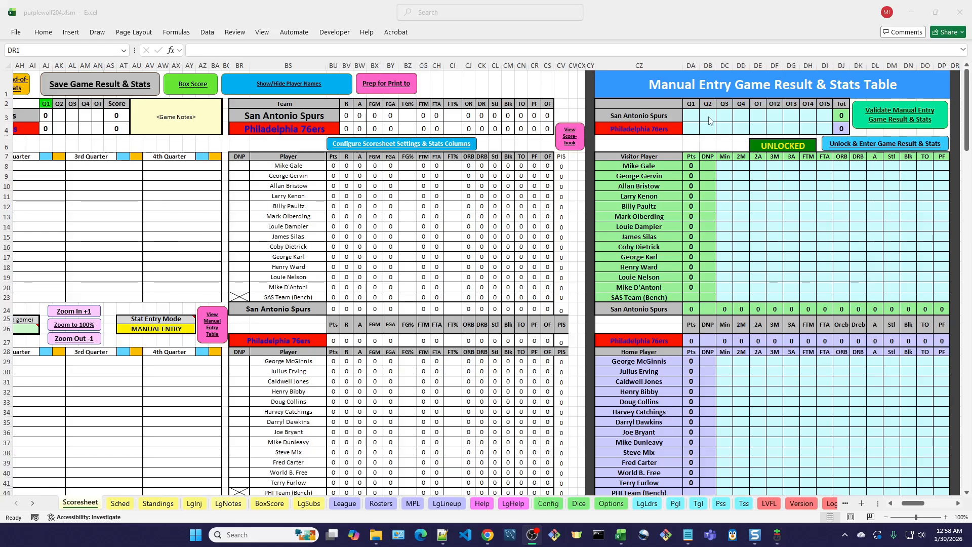
left_click(693, 115)
left_click(693, 115)
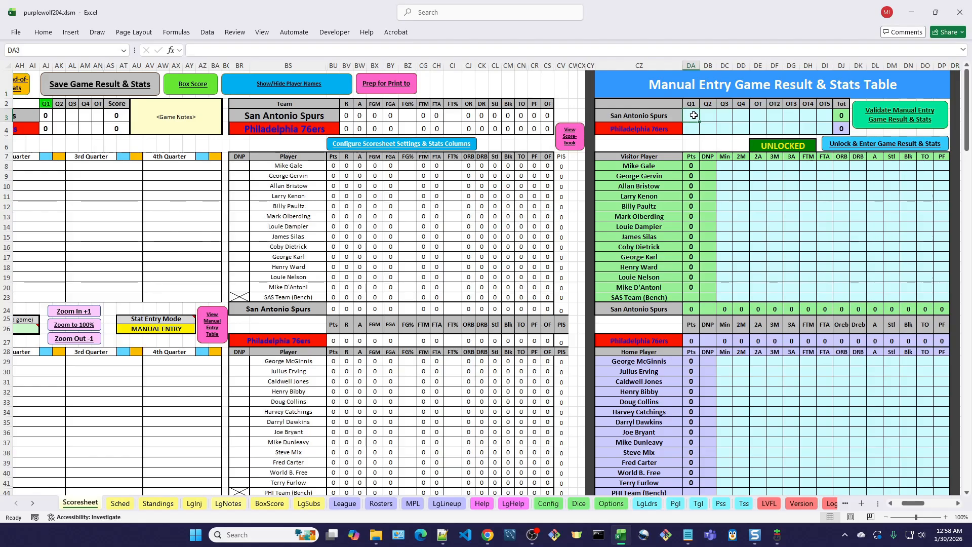
type("33")
key("Tab")
type("24")
key("Tab")
type("29")
key("Tab")
type("26")
key("Tab")
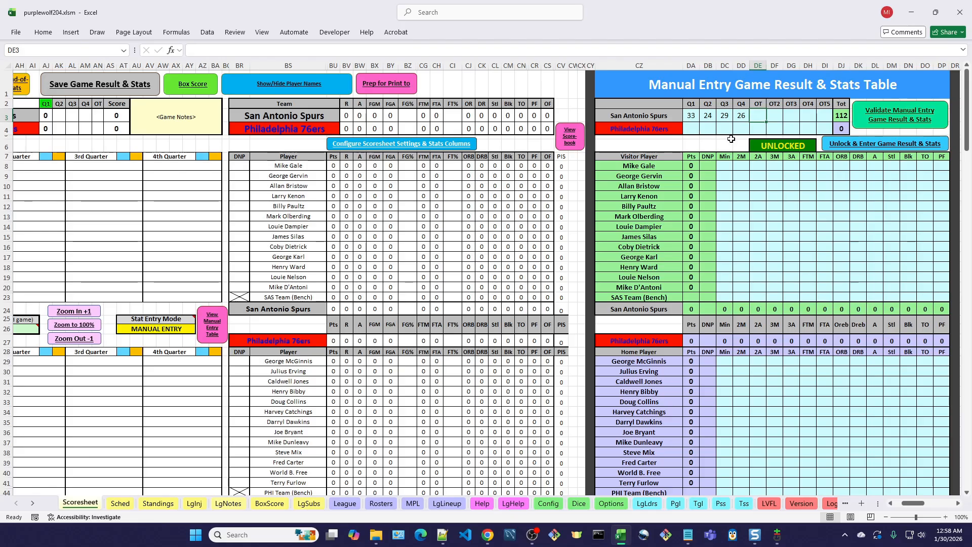
- Enter the Philadelphia 76ers' quarter scores in the Manual Entry table: Q1 29, Q2 33, Q3 42 and Q4 28
left_click(693, 129)
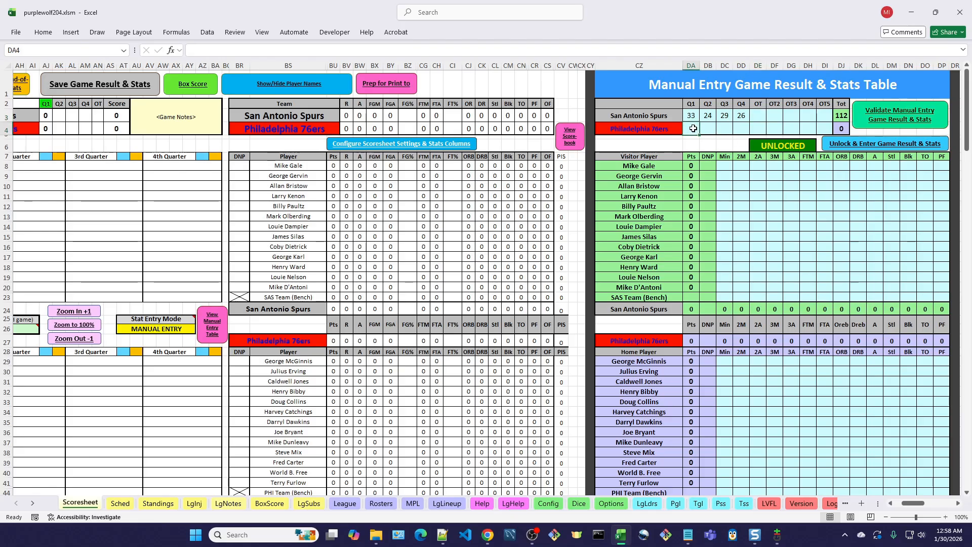
type("29")
key("Tab")
type("33")
key("Tab")
type("42")
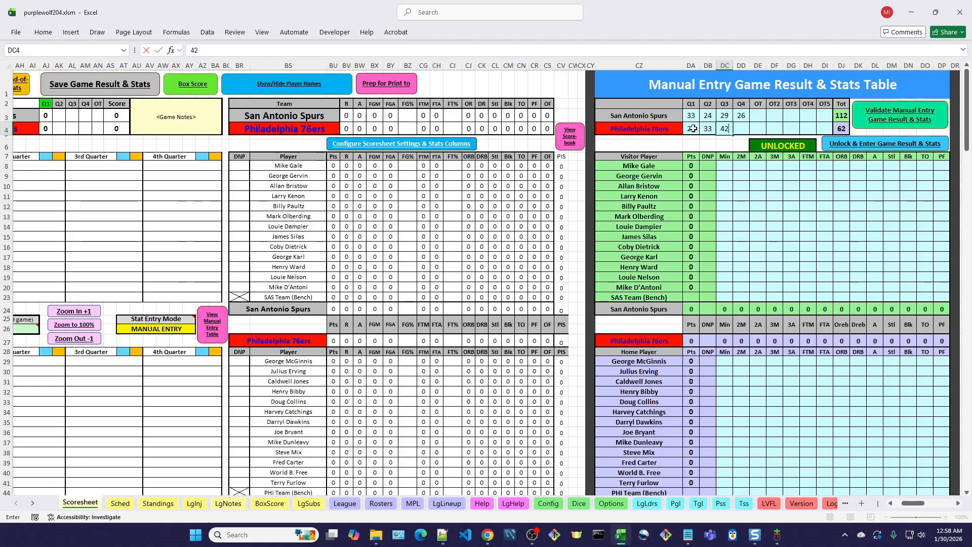
key("Tab")
type("2")
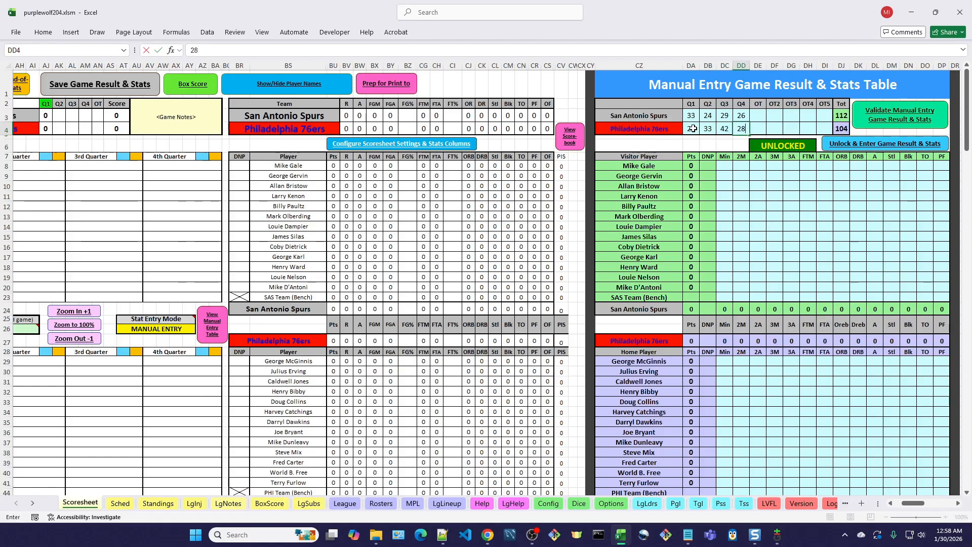
key("Tab")
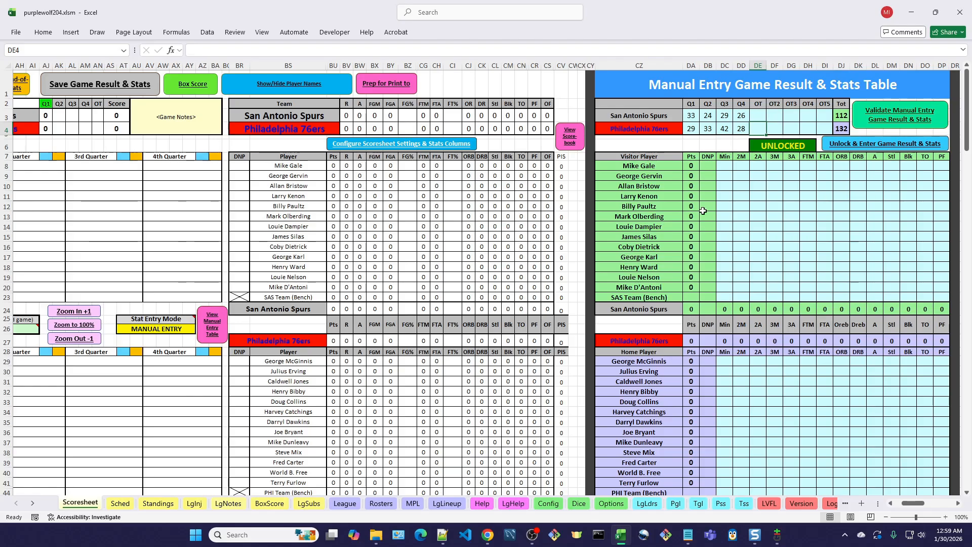
- Try to edit George Gervin's Pts formula cell in the Manual Entry visitor stats table
left_click(695, 176)
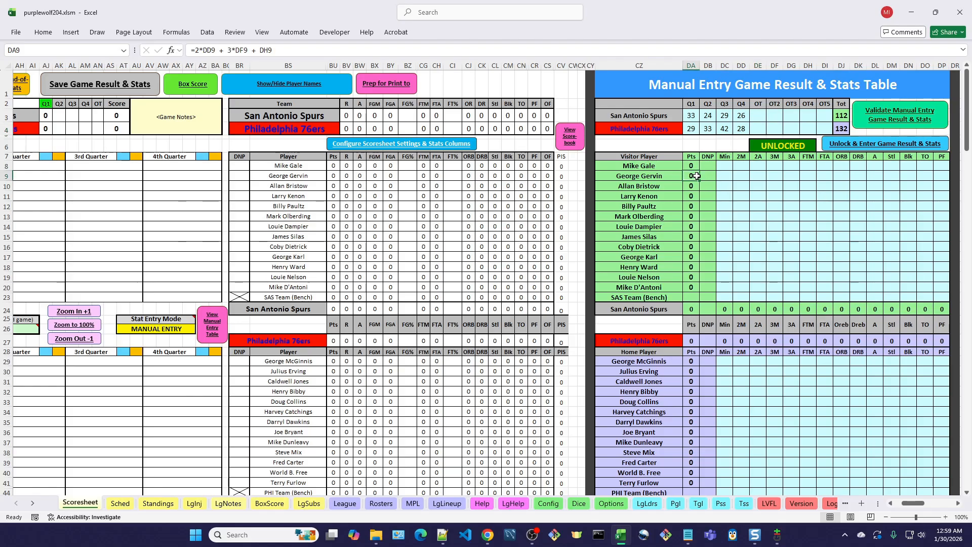
double_click(697, 176)
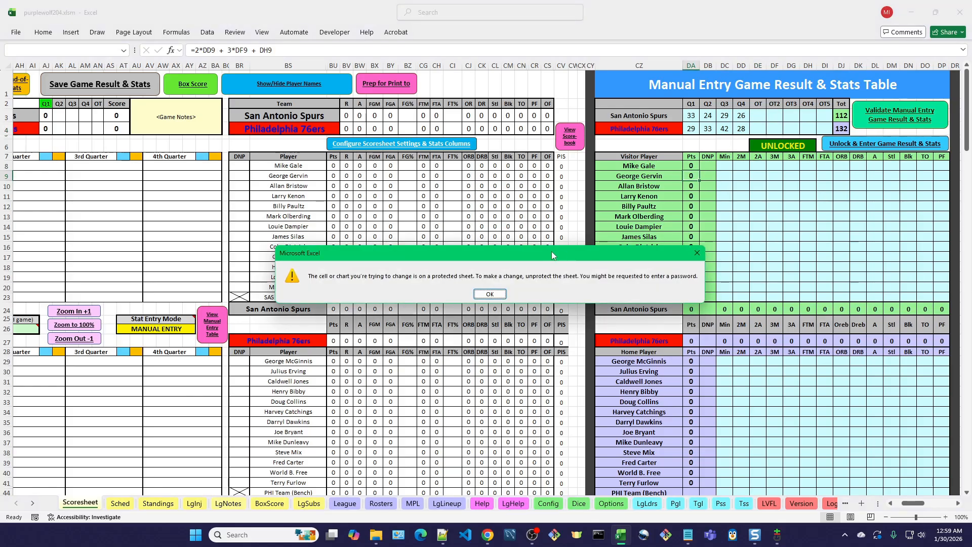
left_click(490, 295)
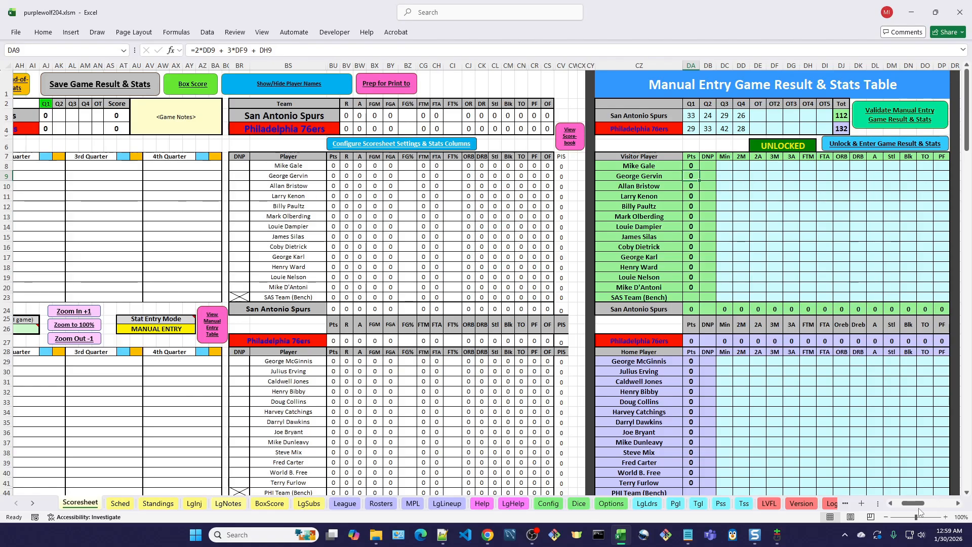
- Check the default stats entry mode settings, options 12 and 13, on the Options sheet and return to the Scoresheet
left_click(957, 504)
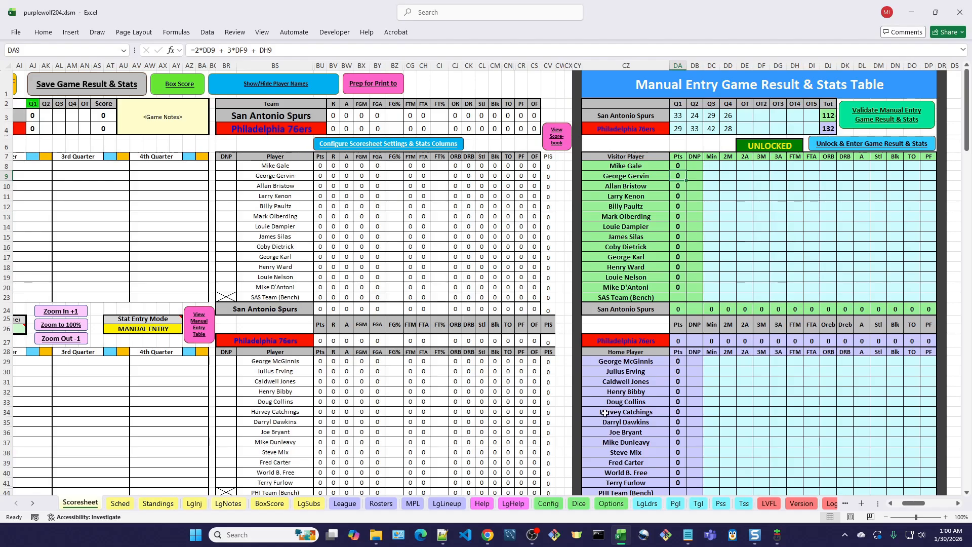
left_click(609, 506)
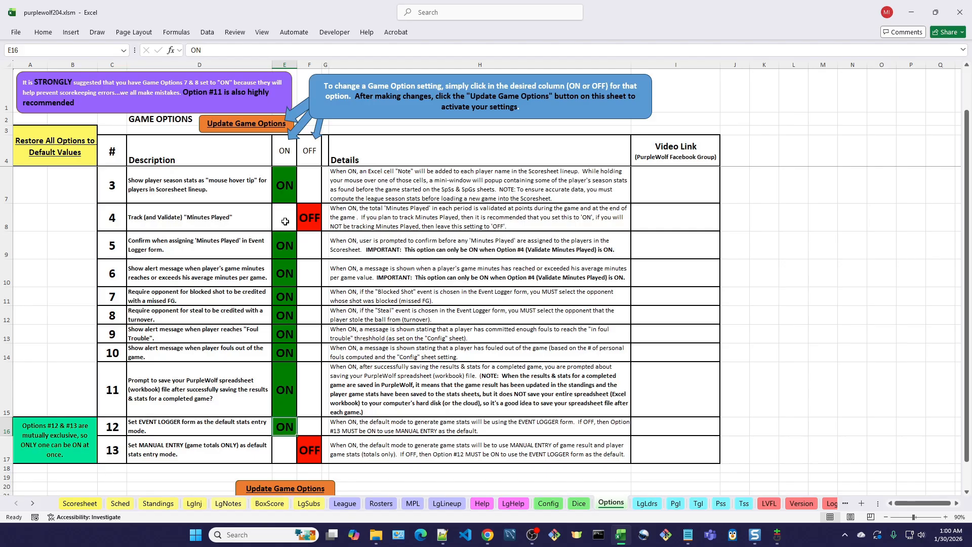
left_click(94, 502)
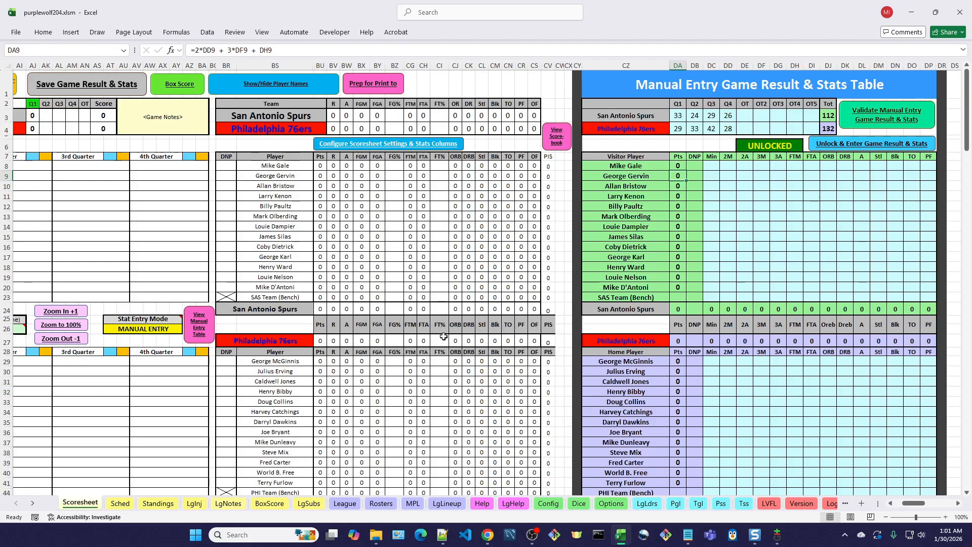
left_click(714, 165)
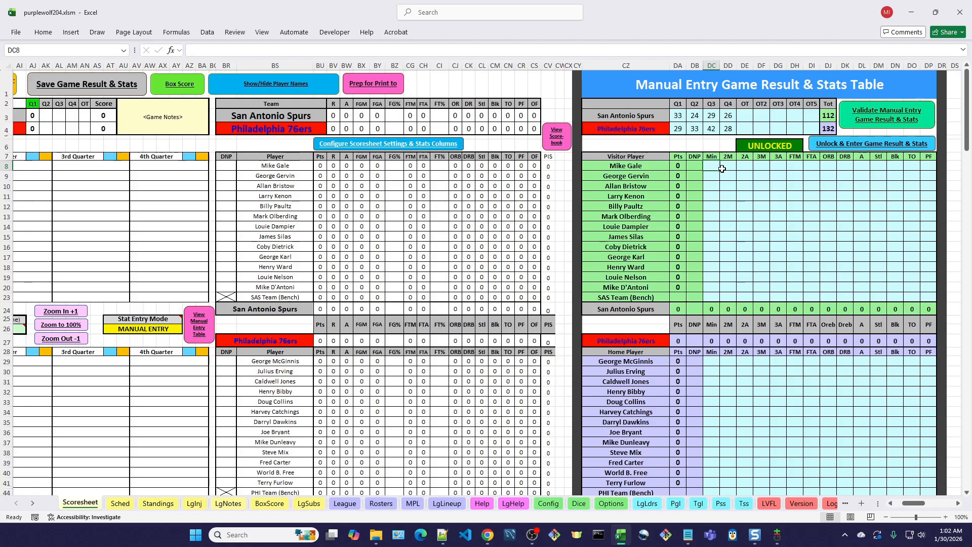
left_click(722, 169)
type("3")
key("Tab")
type("3")
key("Tab")
key("Tab")
key("Tab")
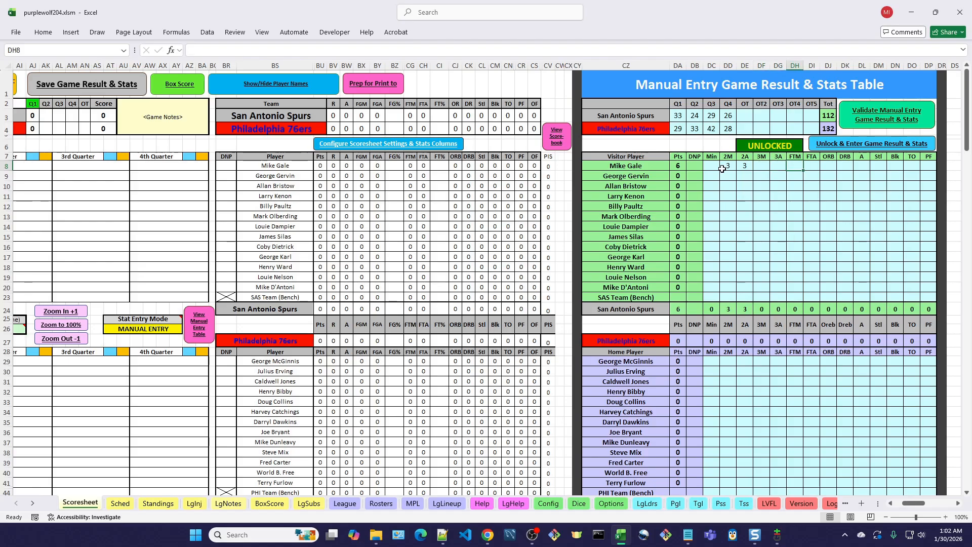
key("Tab")
key("Tab")
key("Tab")
key("Tab")
type("11")
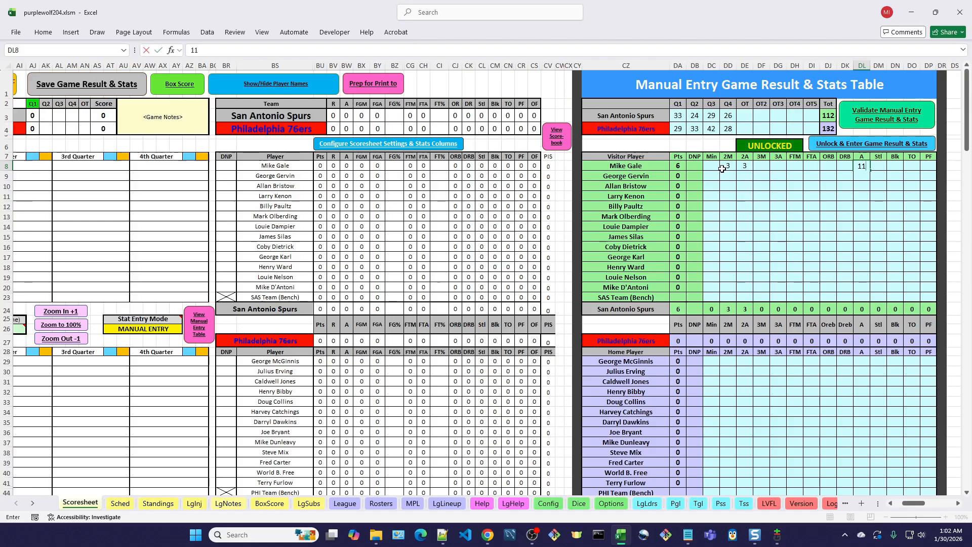
key("Tab")
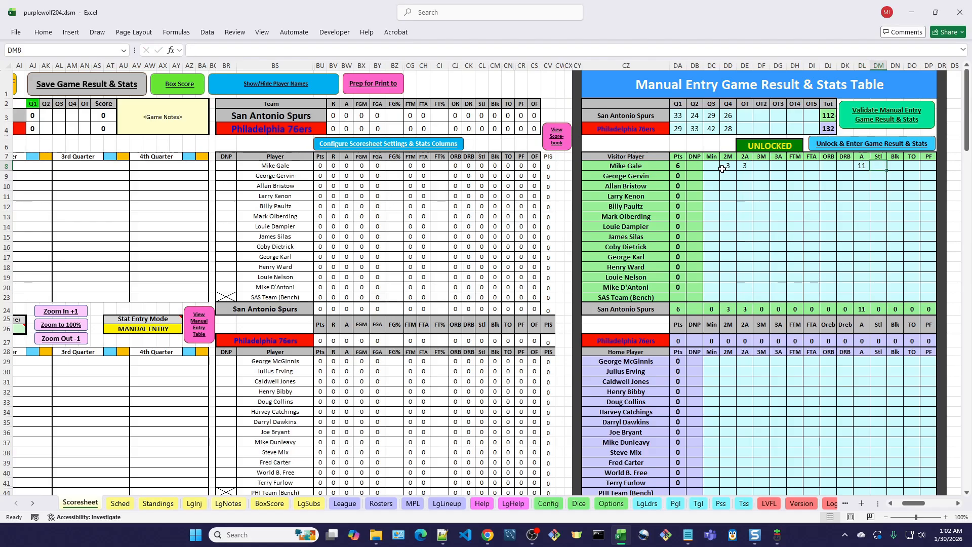
type("3")
key("Tab")
type("1")
key("Tab")
key("Tab")
type("2")
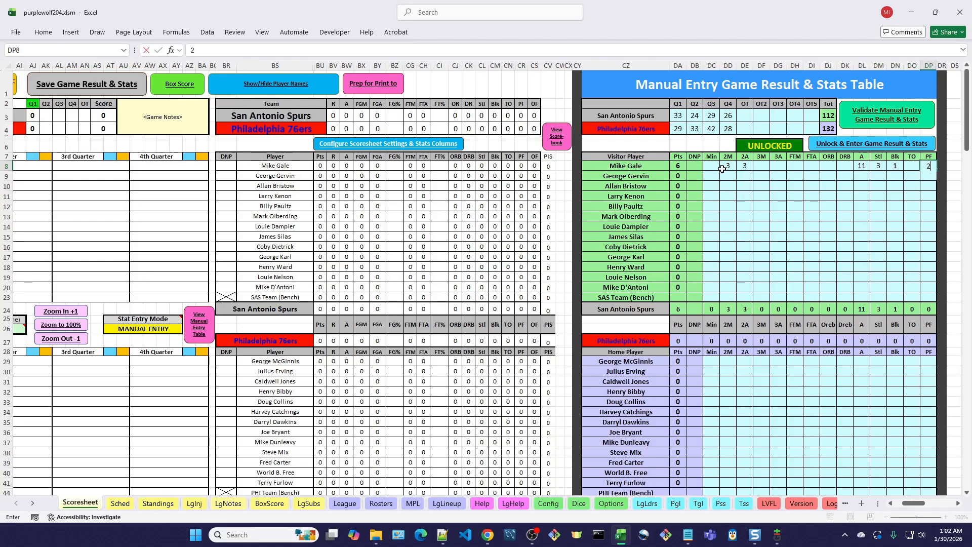
key("Tab")
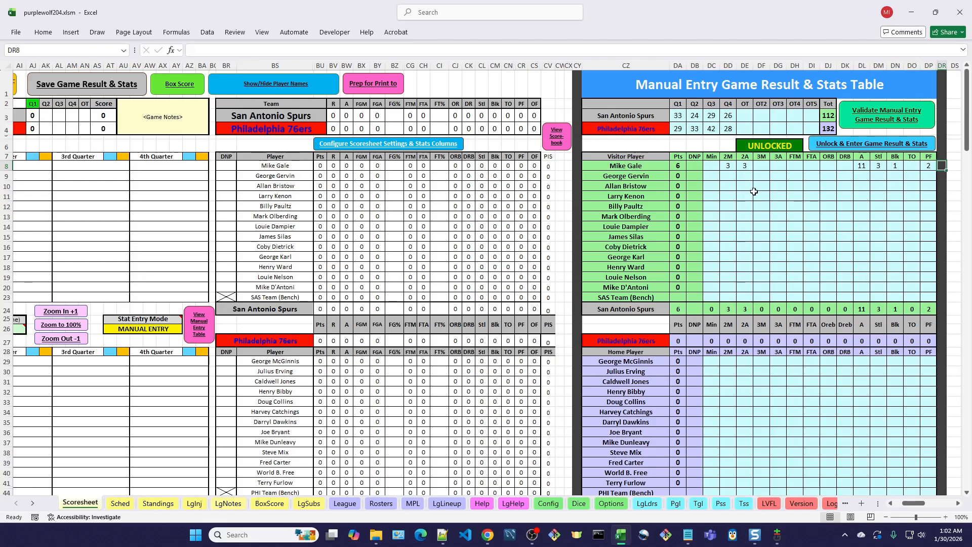
- Enter George Gervin's two-point shooting in the visitor table: 2M 6 and 2A 17
left_click(730, 176)
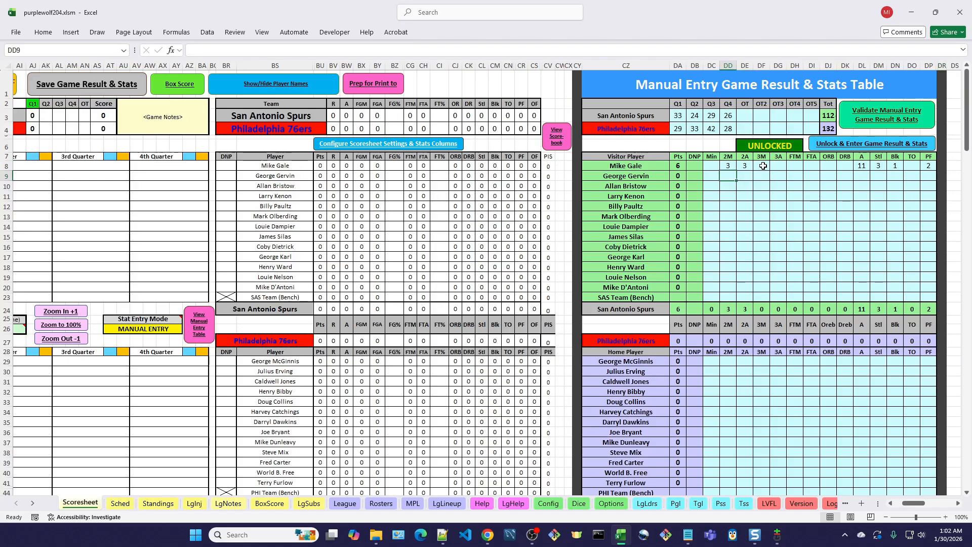
type("6")
key("Tab")
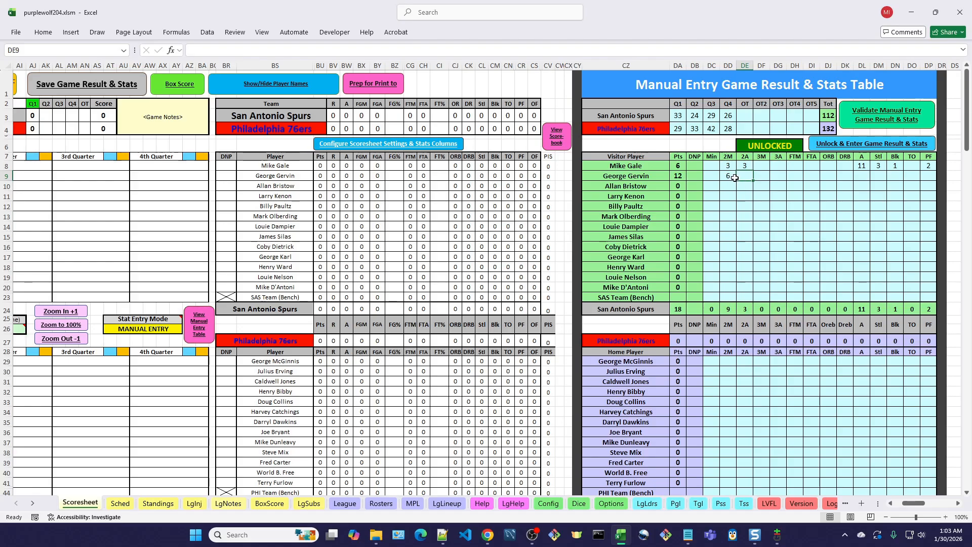
type("7")
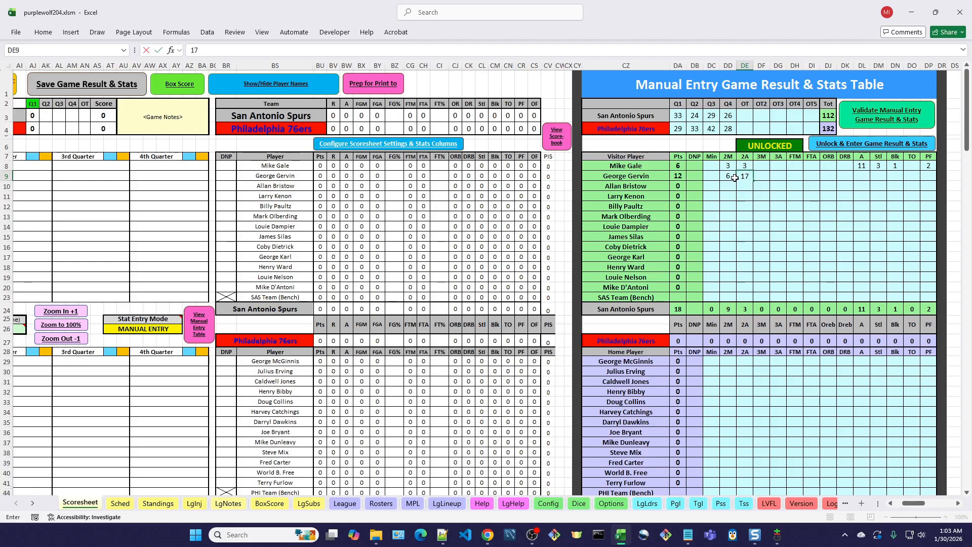
key("Tab")
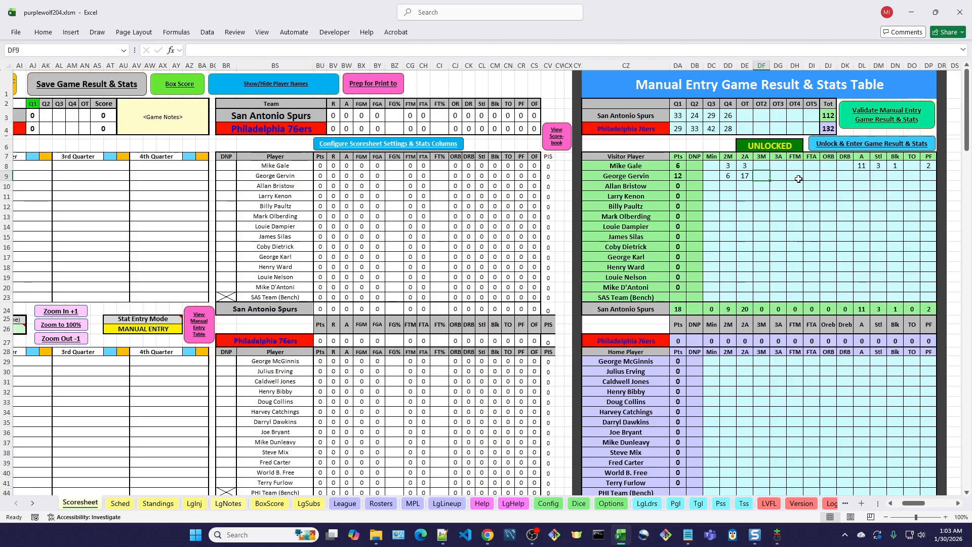
- Look through the General settings in Excel Options for the Enter key's movement setting
left_click(16, 33)
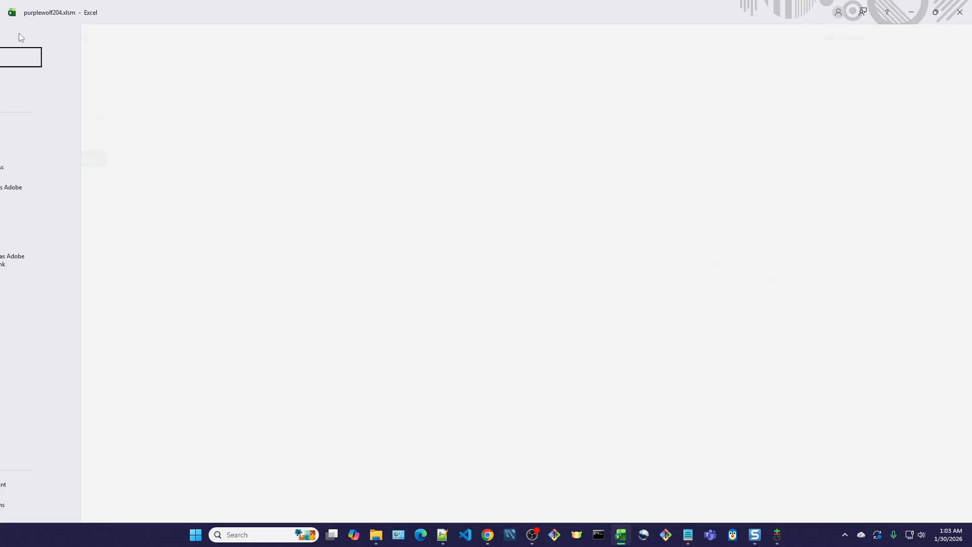
left_click(21, 508)
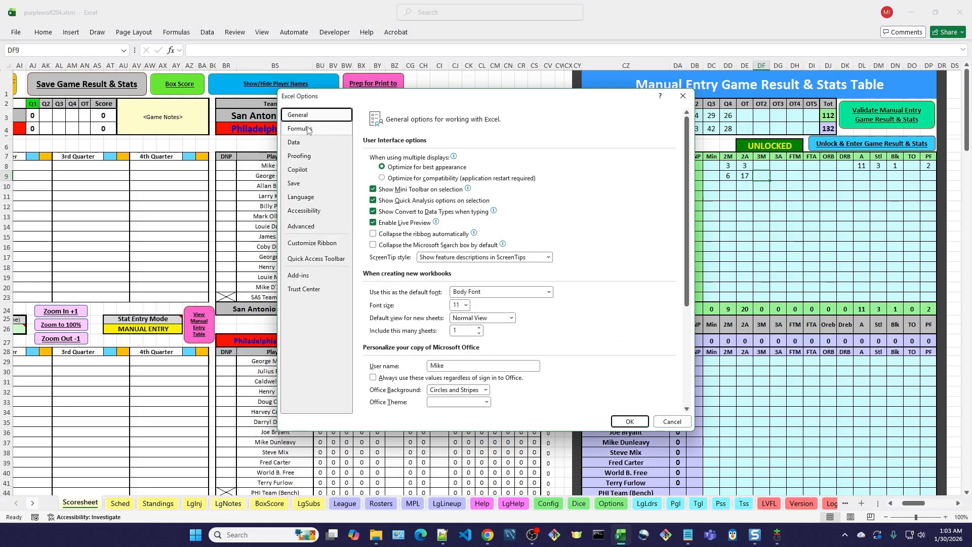
scroll(464, 283, "down", 3)
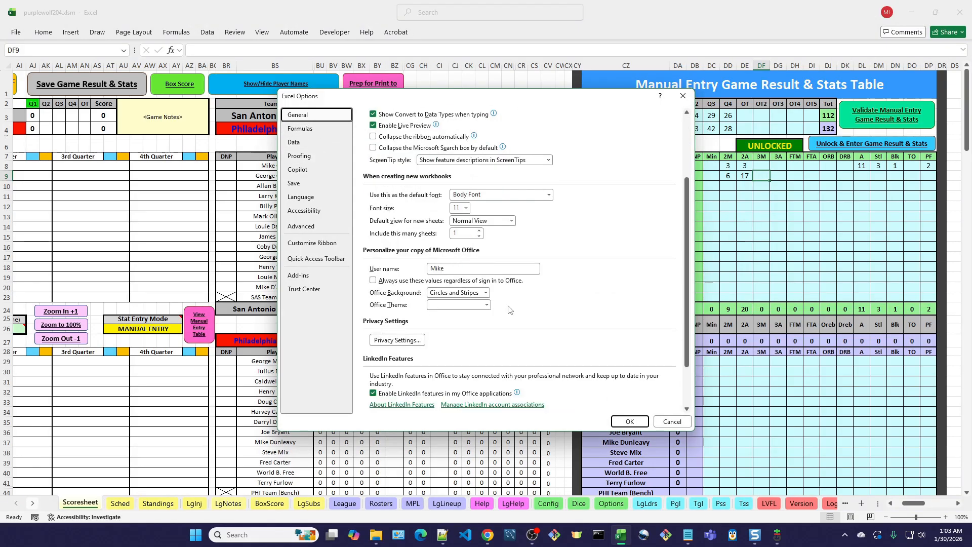
scroll(515, 313, "down", 1)
scroll(507, 333, "down", 2)
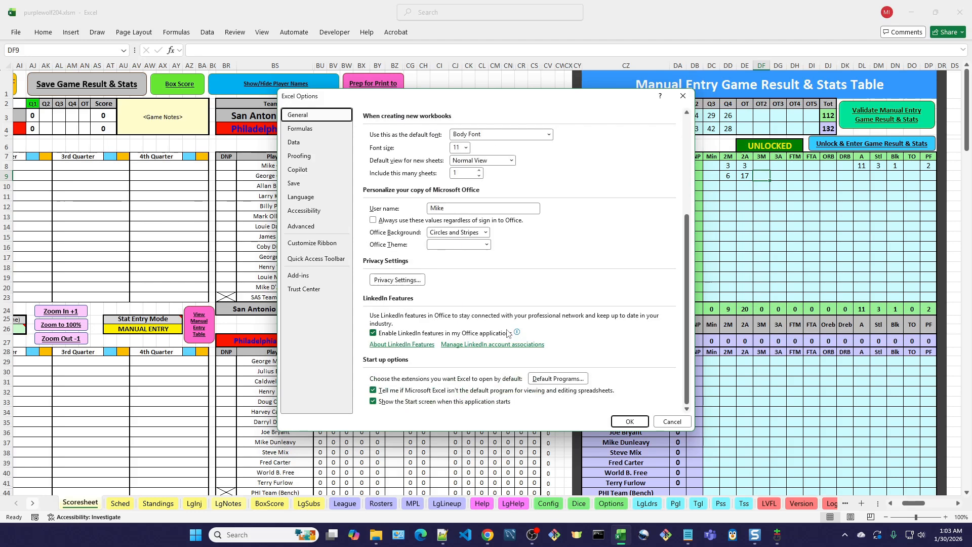
scroll(507, 332, "up", 1)
scroll(508, 333, "down", 1)
scroll(509, 333, "up", 2)
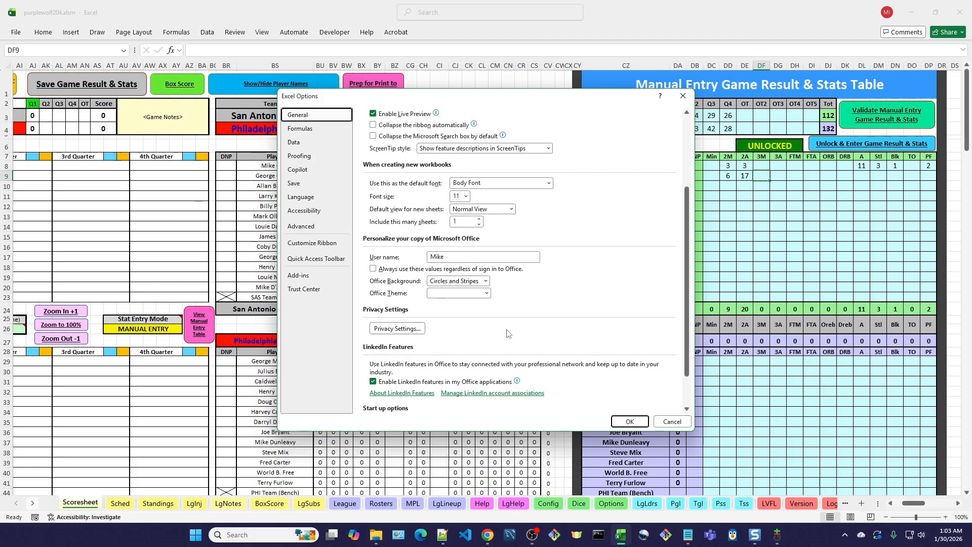
scroll(508, 333, "up", 3)
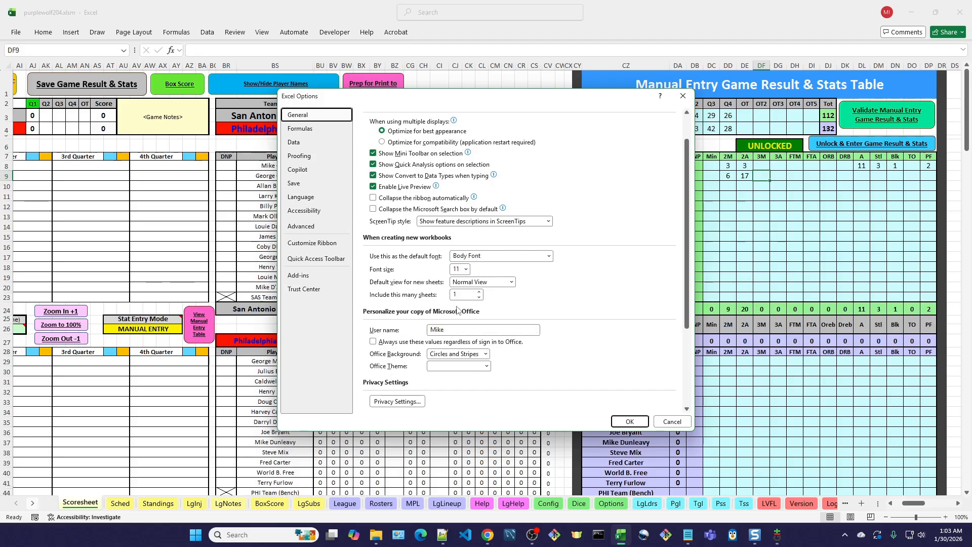
scroll(456, 310, "up", 1)
scroll(457, 310, "up", 1)
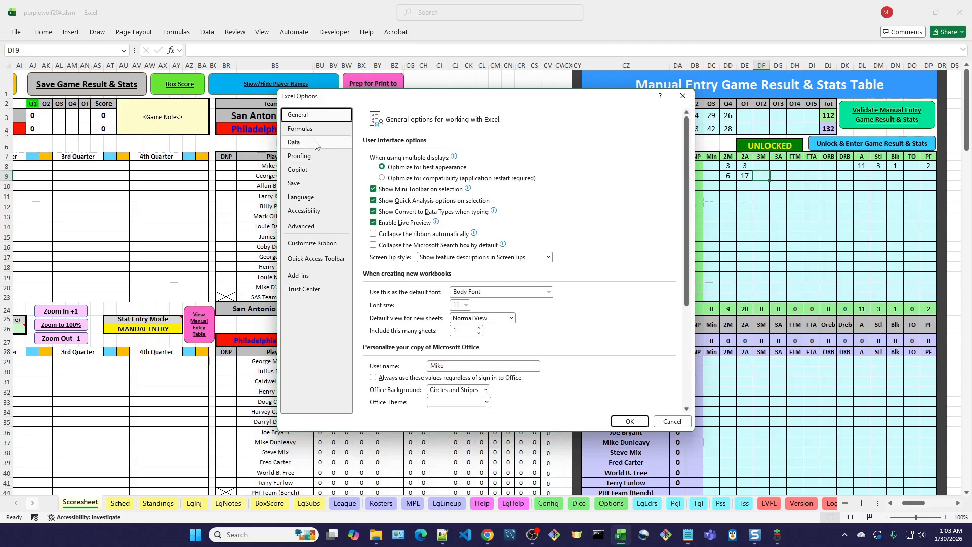
- Examine the Advanced option for the direction the selection moves after Enter, and close Excel Options without changes
left_click(303, 227)
scroll(471, 248, "down", 2)
scroll(470, 248, "up", 2)
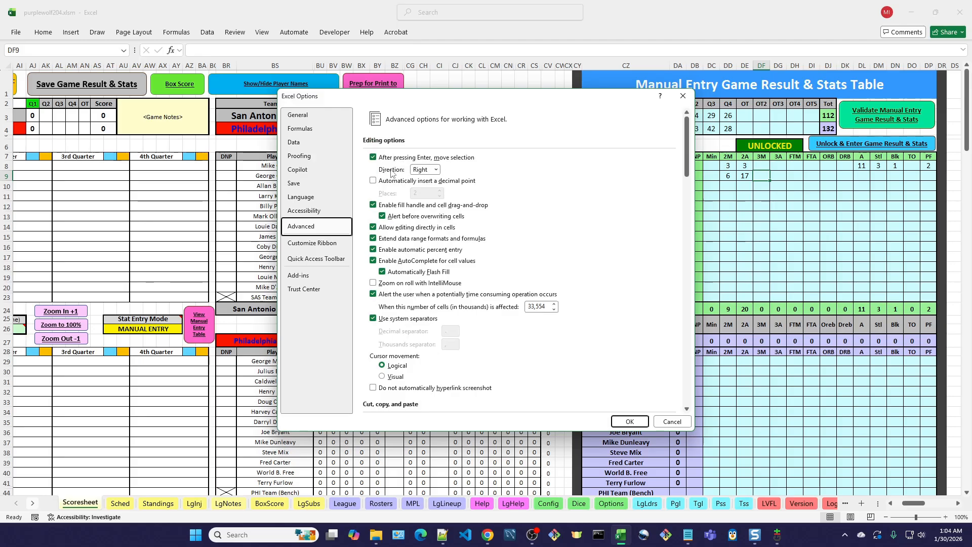
left_click(438, 172)
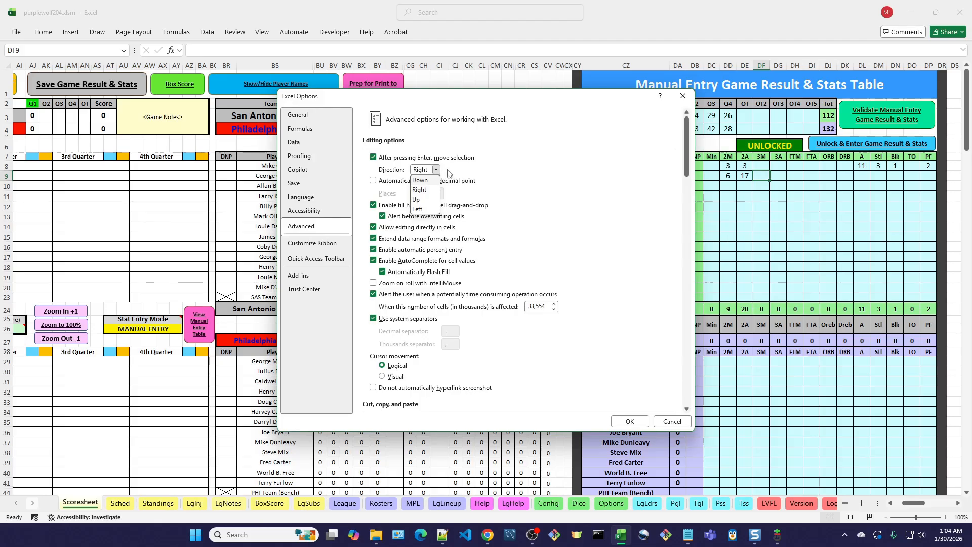
left_click(449, 172)
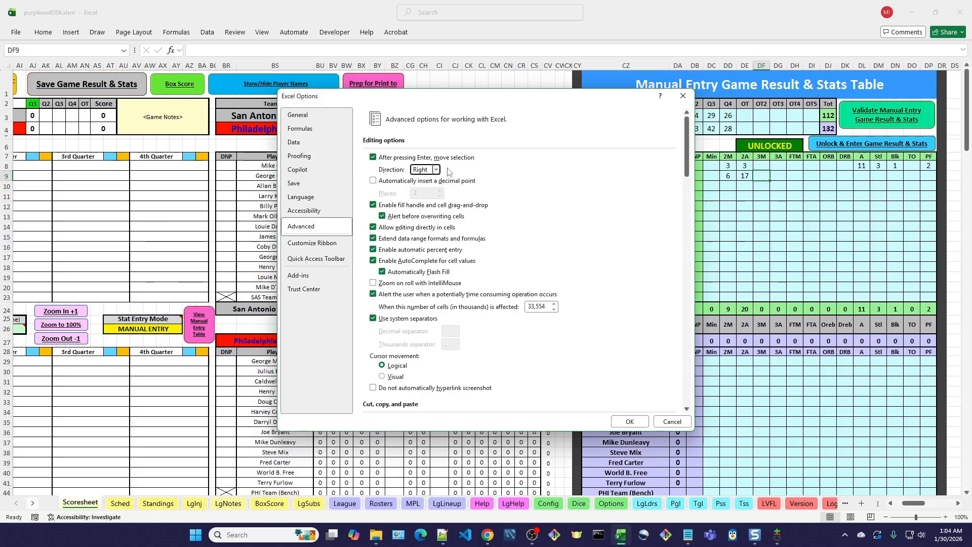
left_click(673, 422)
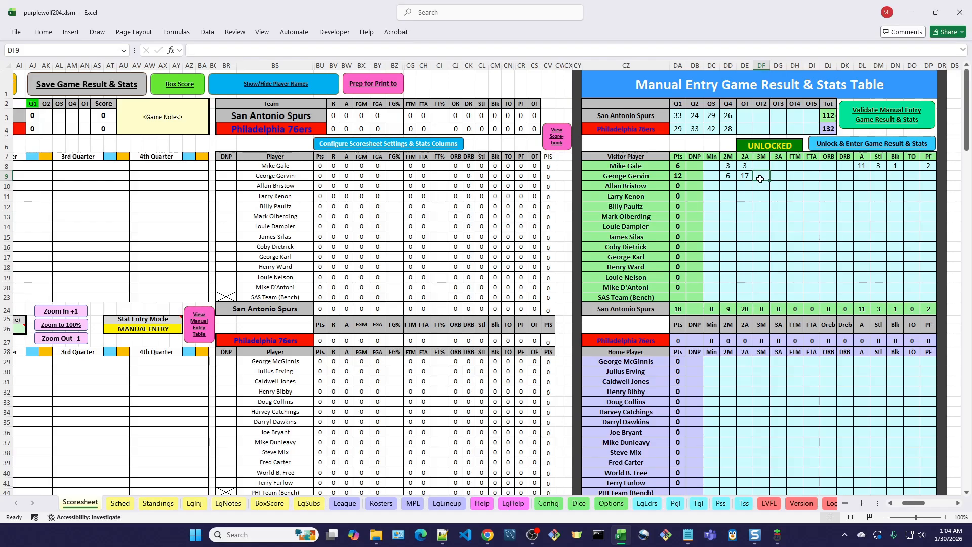
- Enter George Gervin's free throws in the visitor table: FTM 2 and FTA 4
key("Right")
key("Right")
type("2")
key("Right")
type("4")
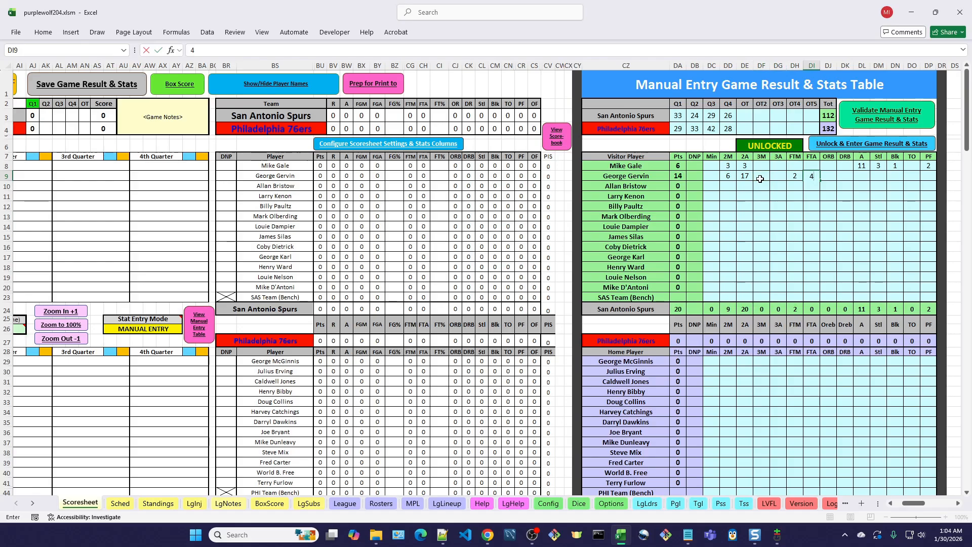
key("Right")
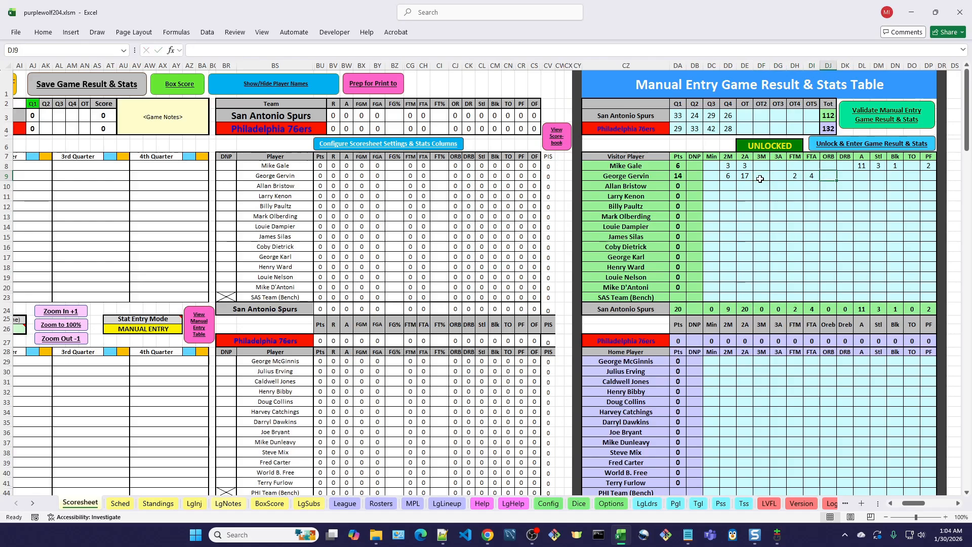
- Fill in George Gervin's DRB 3, A 2 and Stl 2 in the visitor table
key("Right")
type("3")
key("Right")
type("2")
key("Right")
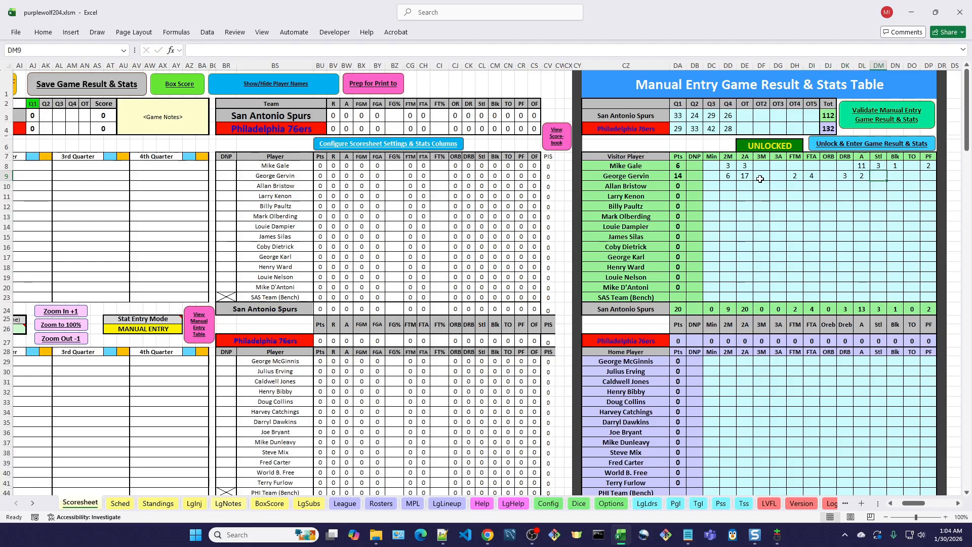
type("2")
key("Right")
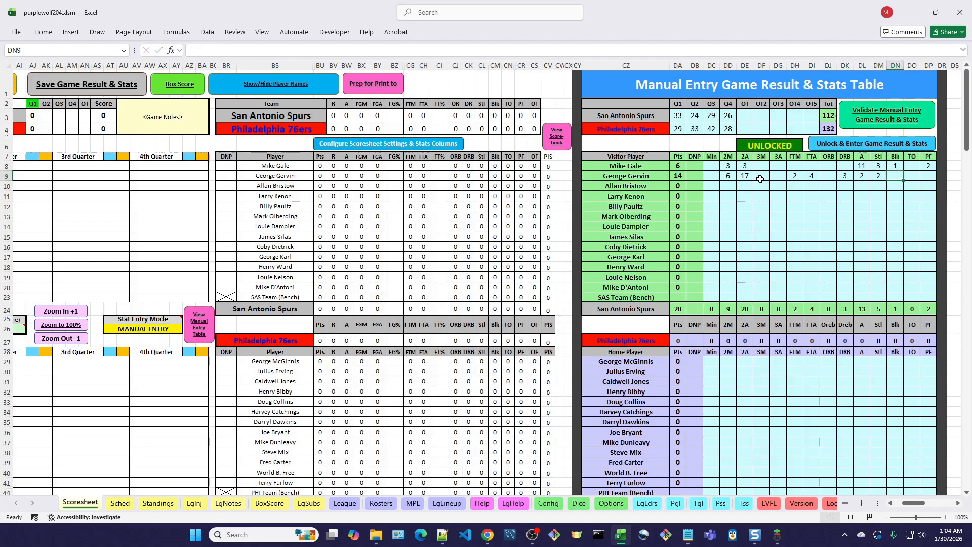
- Complete George Gervin's row in the visitor table with Blk 1, TO 5 and PF 4
type("1")
key("Right")
type("5")
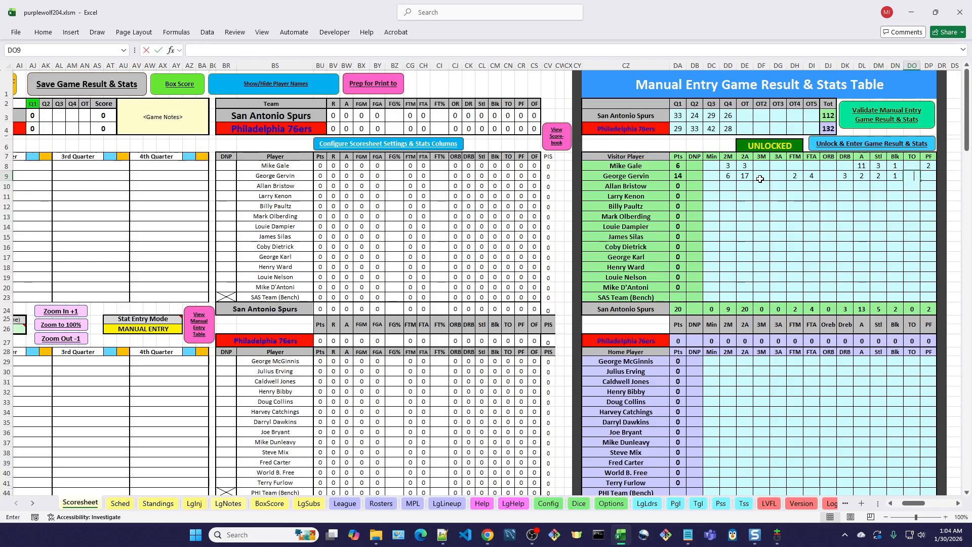
key("Right")
type("4")
key("Right")
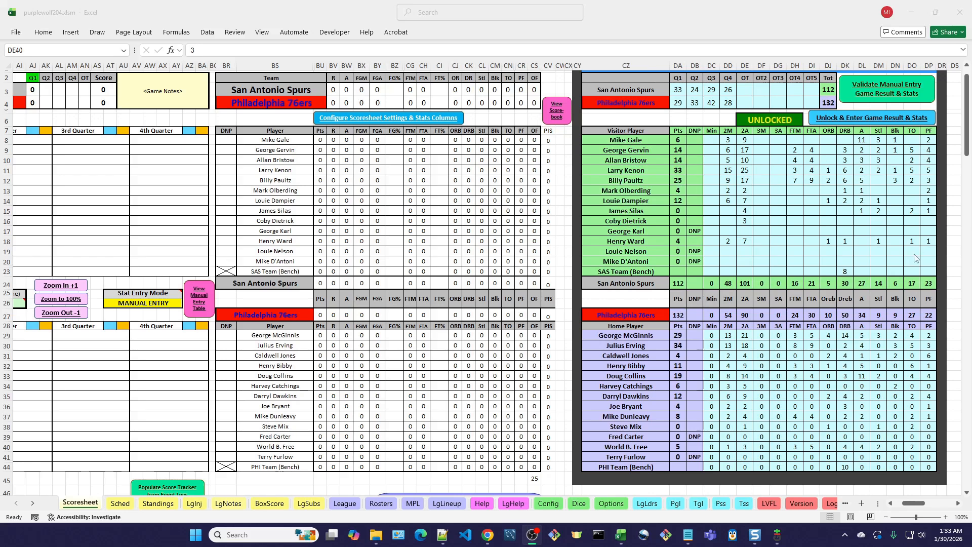
- Validate the Manual Entry game result and stats, accepting Q4 as the last period and declining to correct the team minutes
left_click(890, 107)
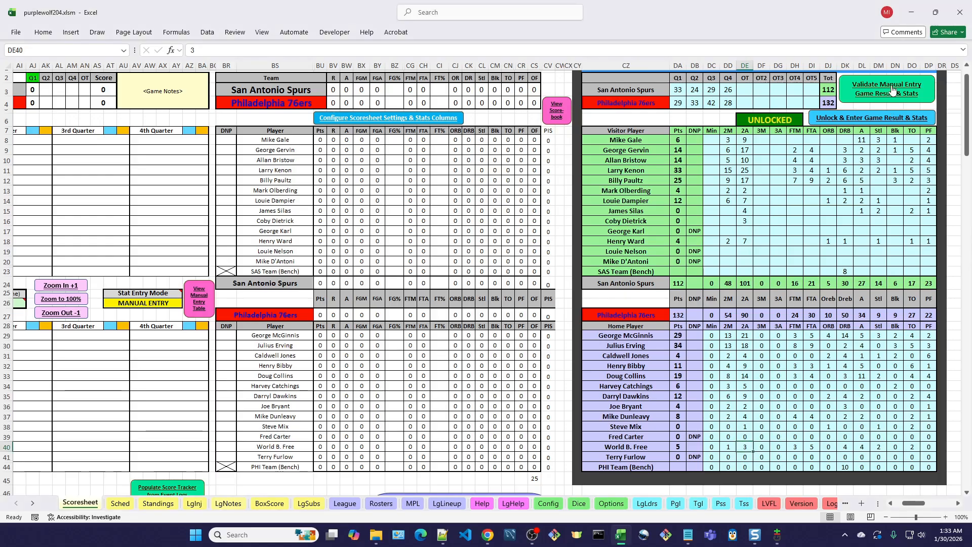
left_click(892, 91)
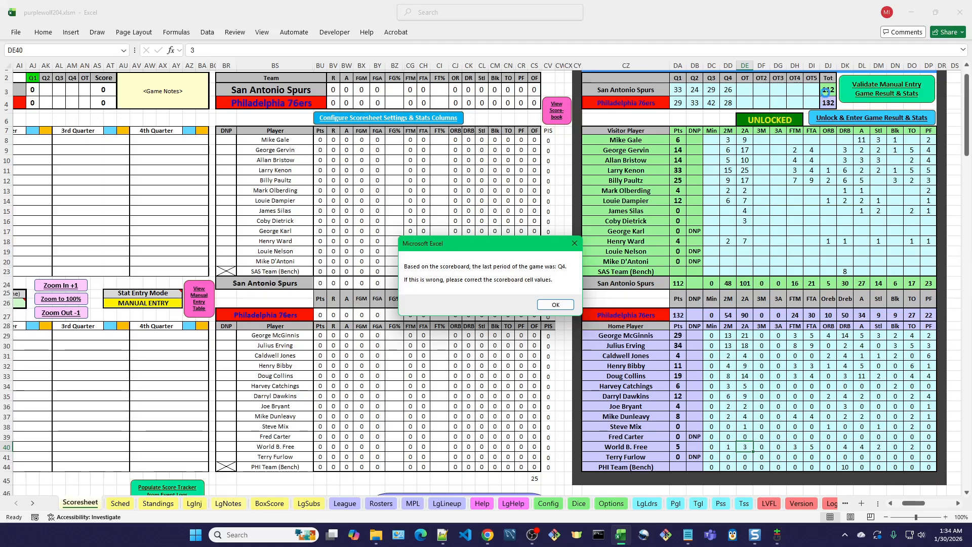
left_click(557, 306)
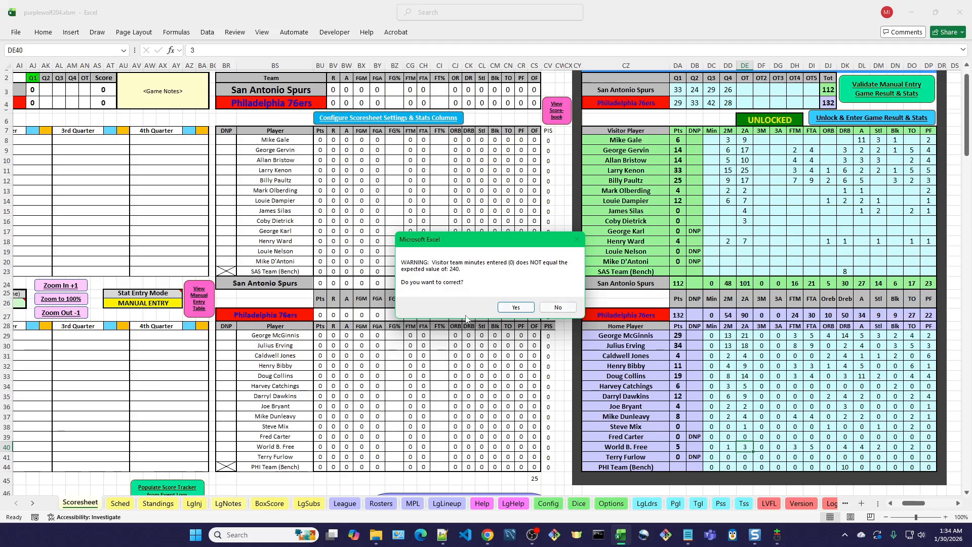
left_click(557, 309)
left_click(566, 308)
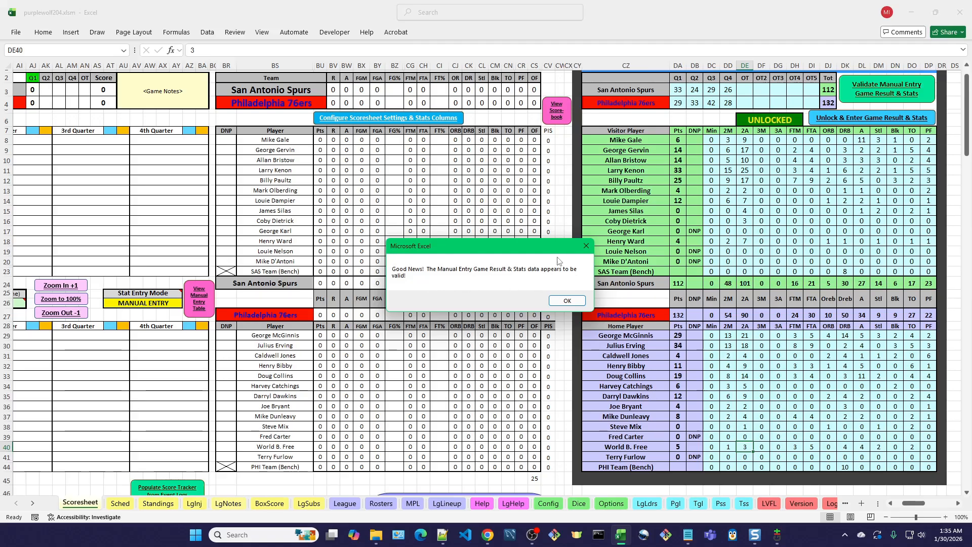
left_click_drag(557, 249, 518, 247)
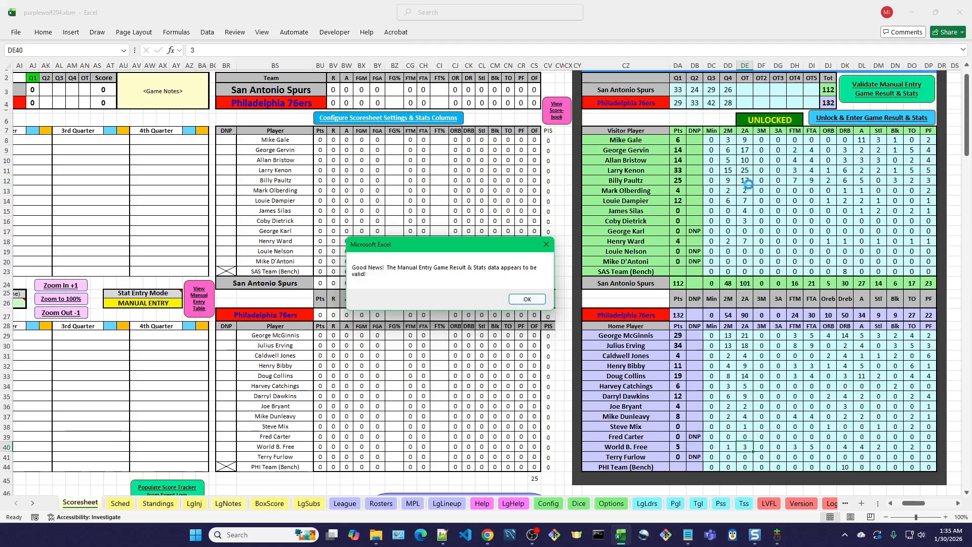
- Decline locking and copying the Manual Entry tables to the Official Scorebook, and set Mark Olberding's 2A to 1 in the visitor table
left_click(529, 299)
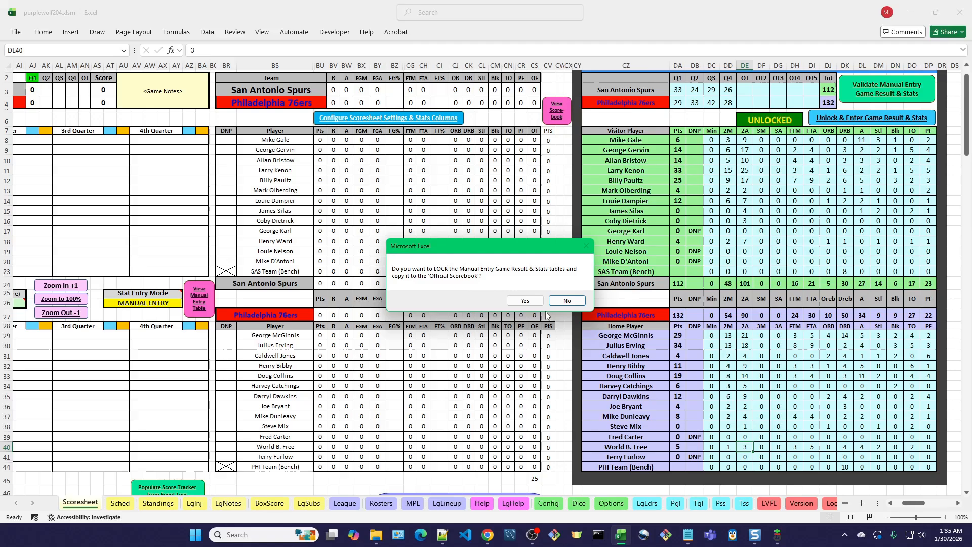
left_click(567, 300)
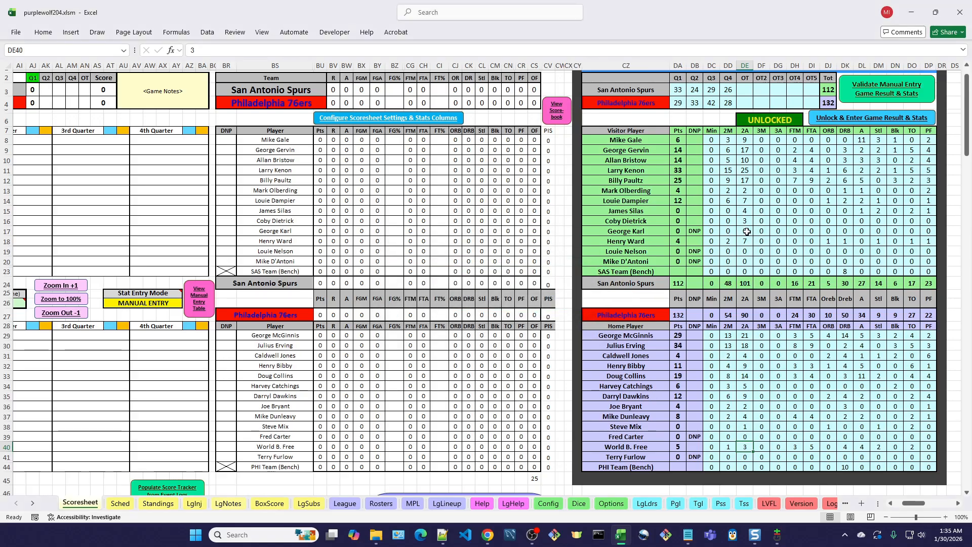
left_click(746, 193)
type("1")
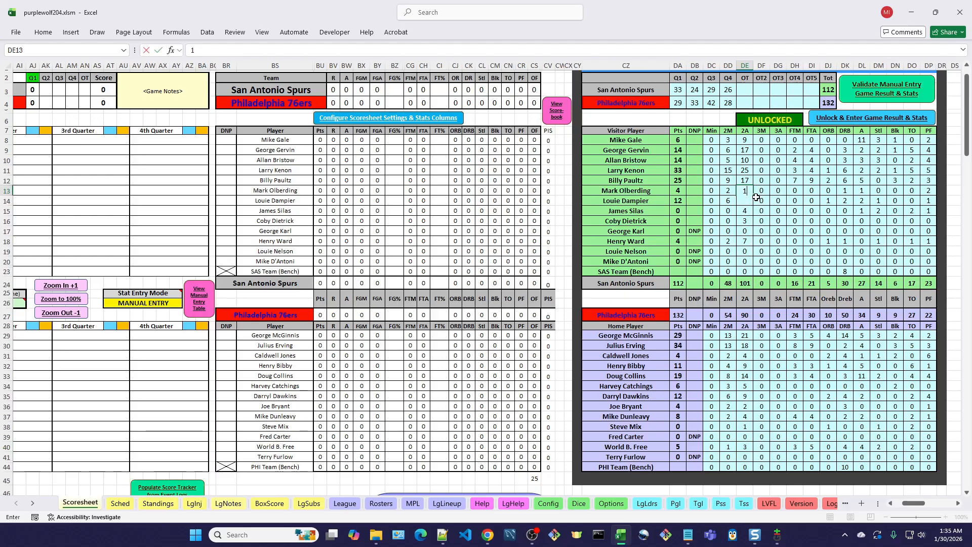
key("Tab")
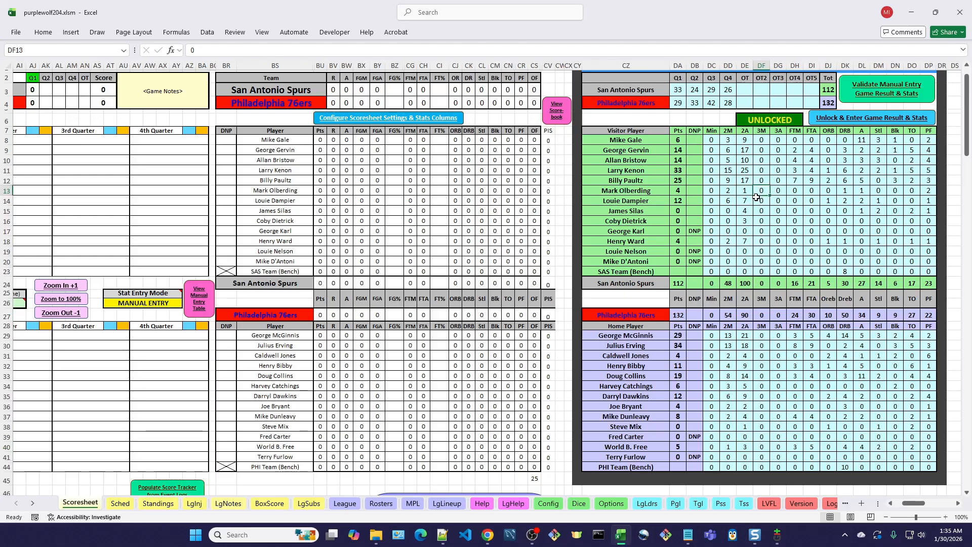
- Try to validate the Manual Entry data with Olberding's altered attempts, accepting Q4 as the last period and declining to correct visitor minutes
left_click(886, 97)
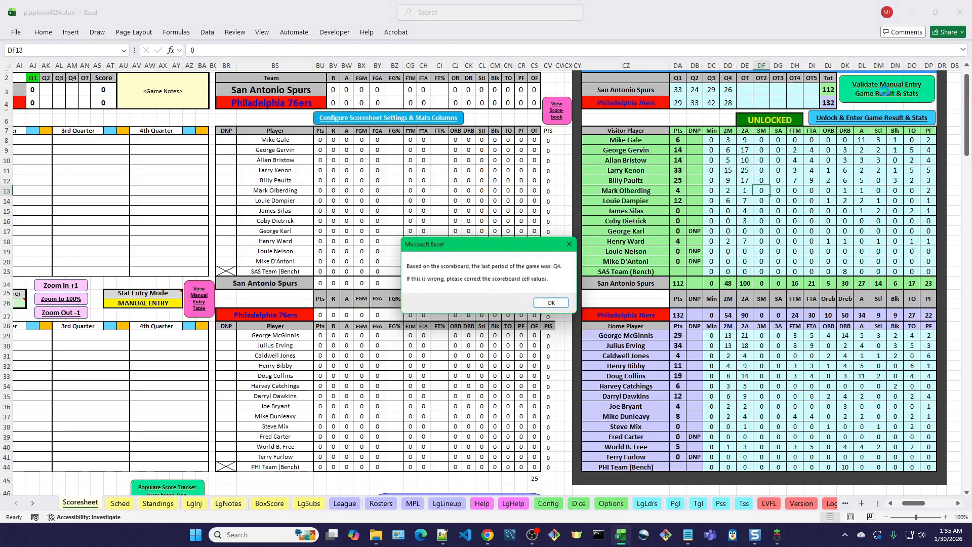
left_click(554, 305)
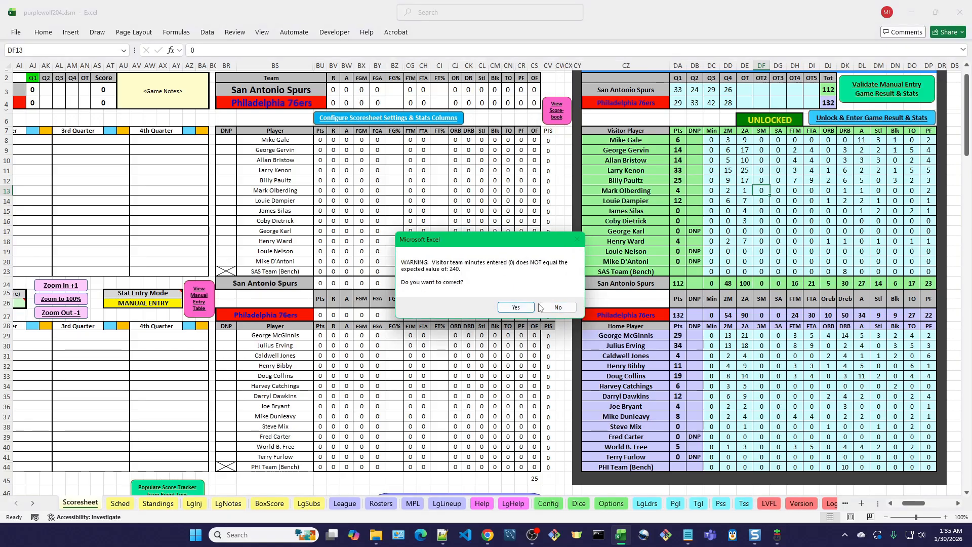
left_click(549, 308)
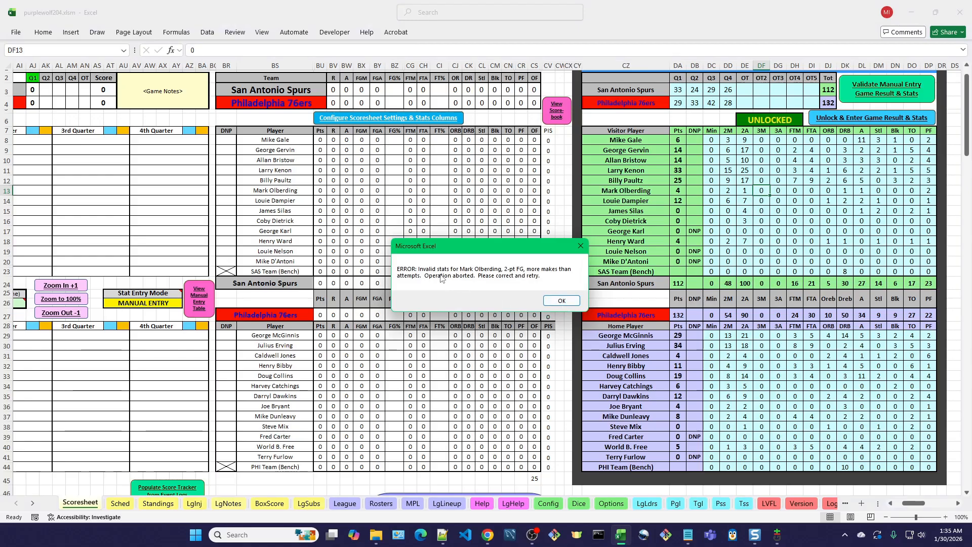
left_click(572, 303)
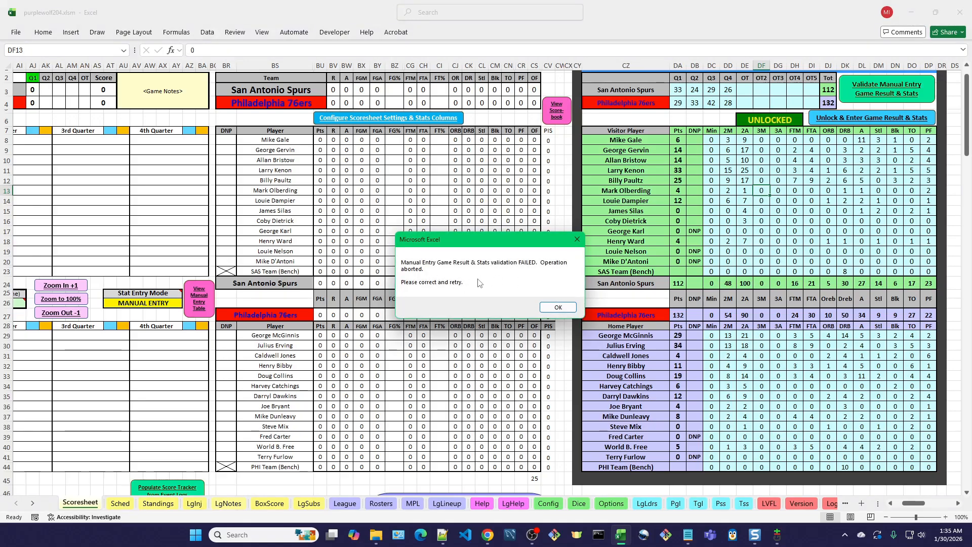
left_click(560, 308)
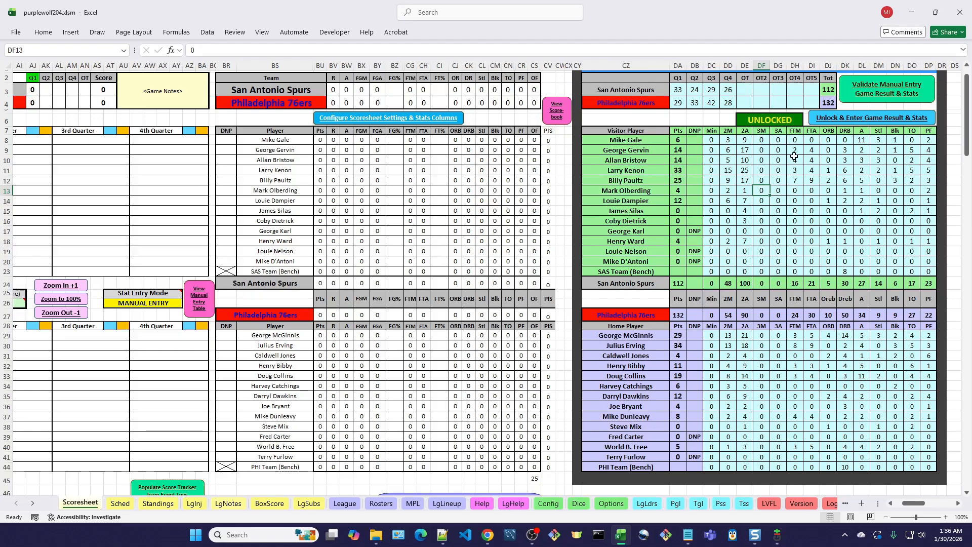
- Set Mark Olberding's 2A back to 2 in the visitor table
left_click(747, 191)
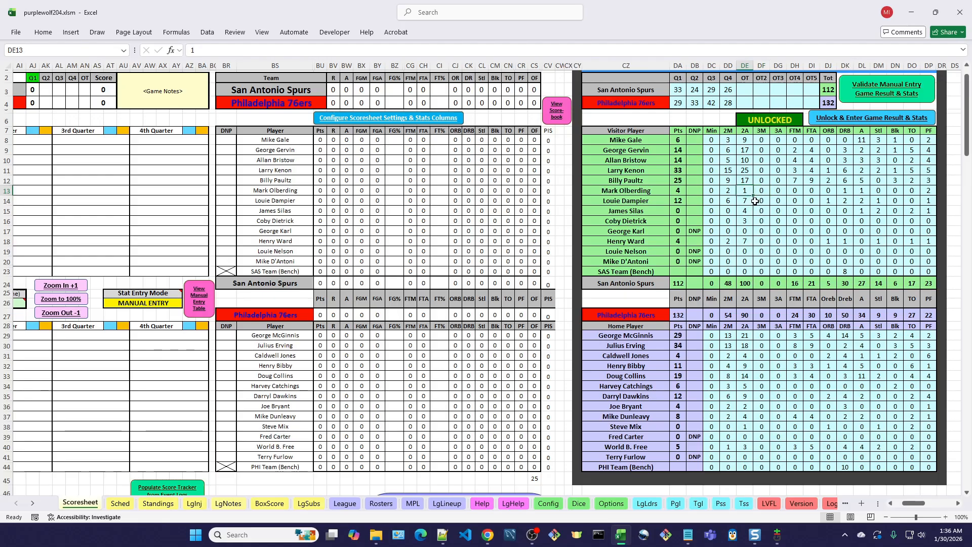
type("2")
key("Tab")
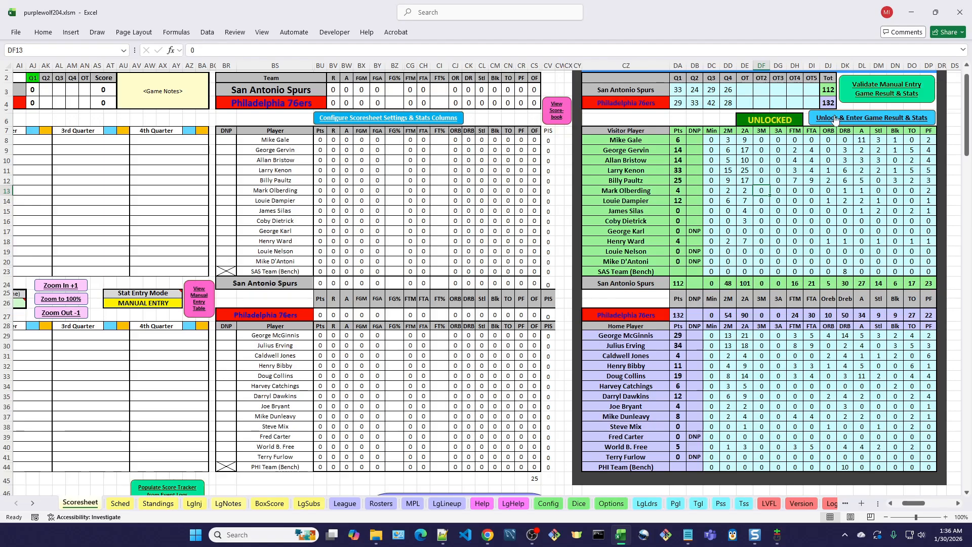
- Revalidate the Manual Entry game result and stats, accepting Q4 as the last period and declining to correct the team minutes
left_click(890, 93)
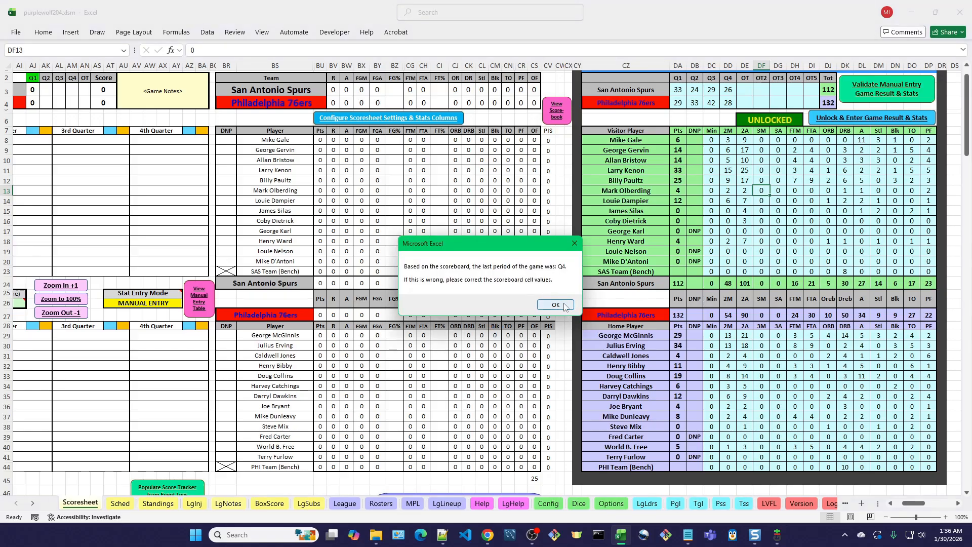
left_click(555, 305)
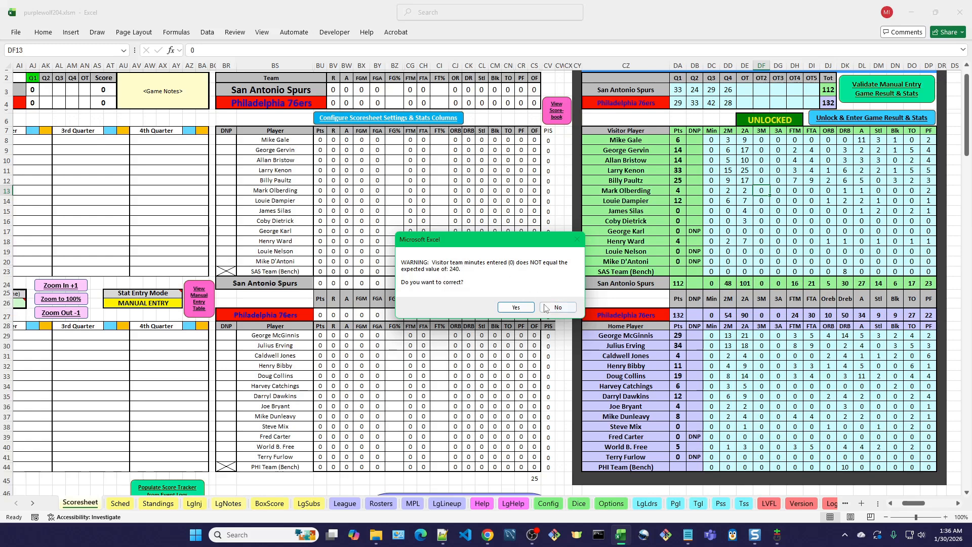
left_click(567, 310)
left_click(558, 307)
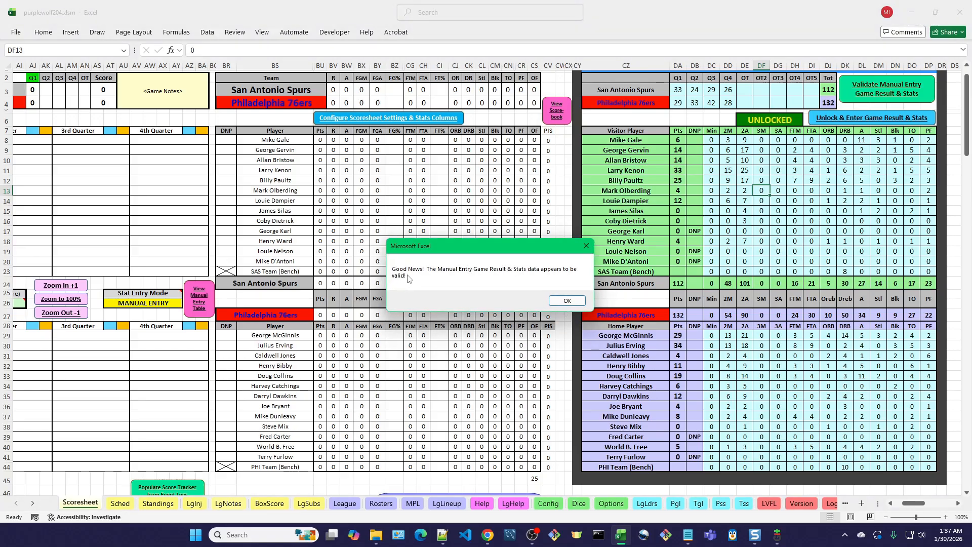
left_click(579, 303)
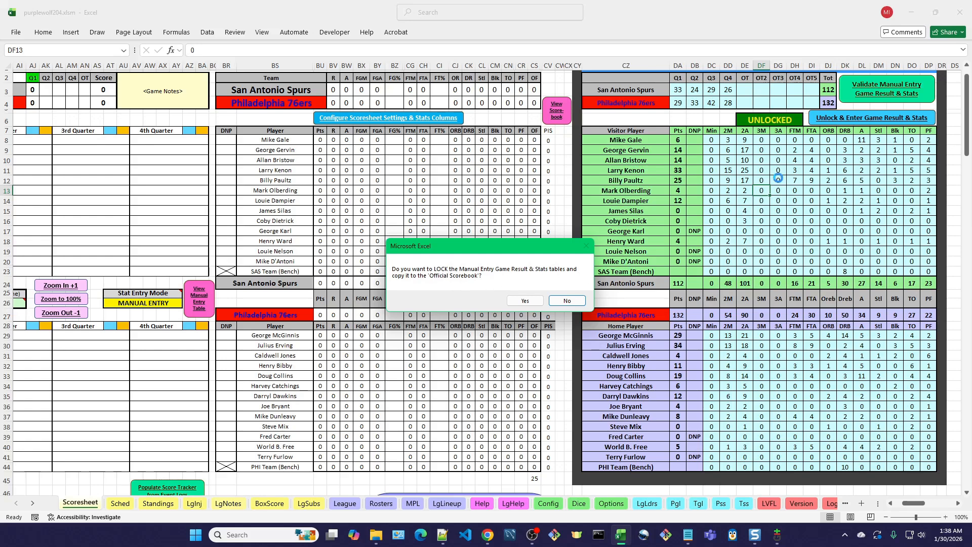
- Lock the Manual Entry Game Result & Stats tables and copy their data into the Official Scorebook
left_click(524, 300)
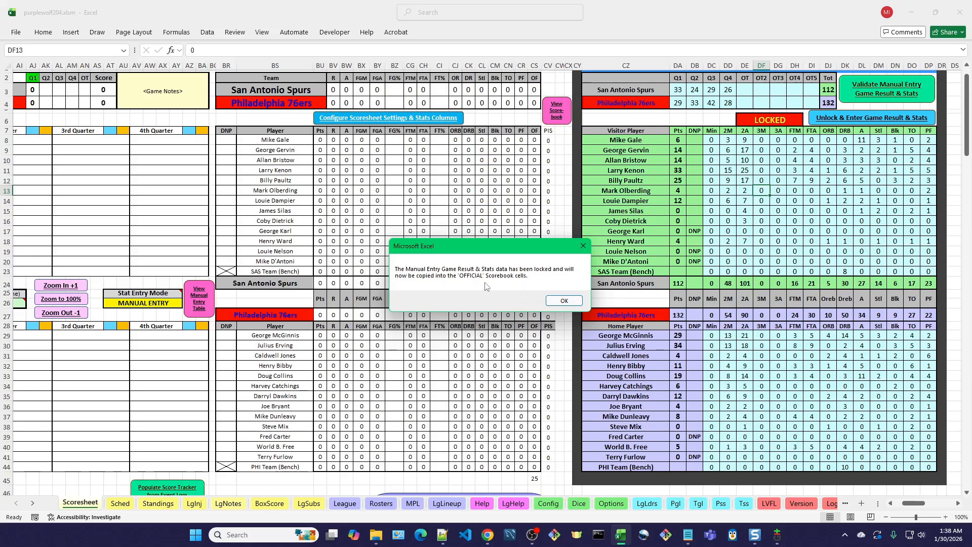
left_click(573, 305)
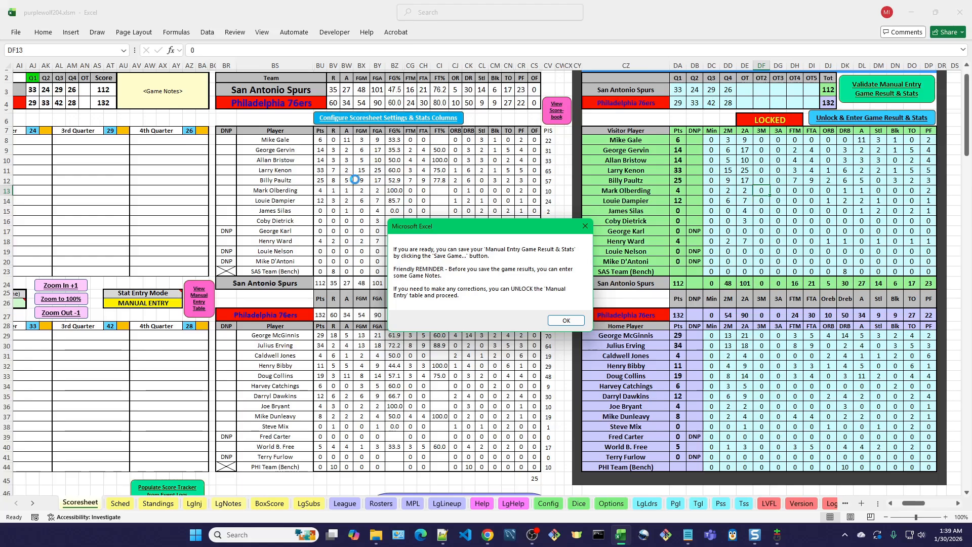
left_click(567, 323)
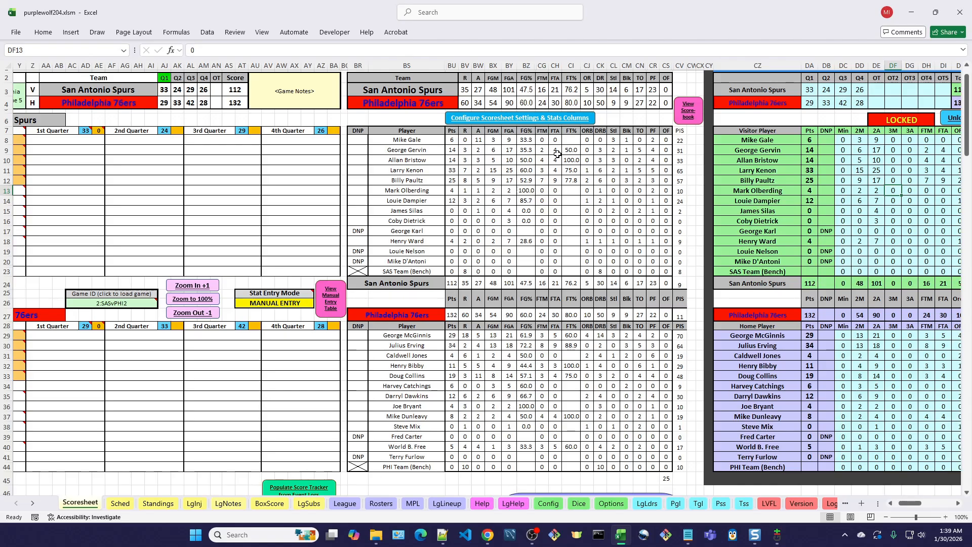
- Enter the game note "Sixers shoot 60% and Dr. J & McGinnis combine for 63 to down the Spurs in Game 2."
left_click(292, 97)
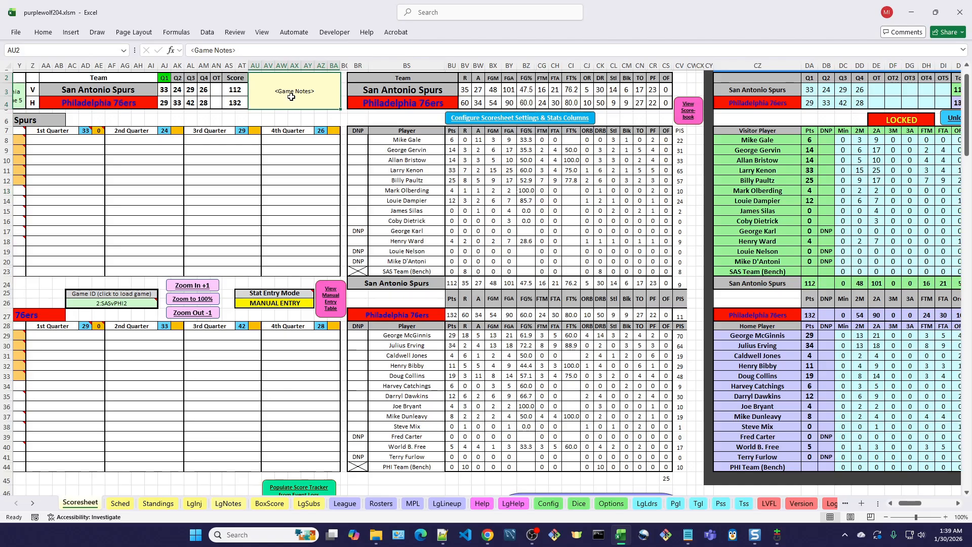
type("Sixers shoot 60%")
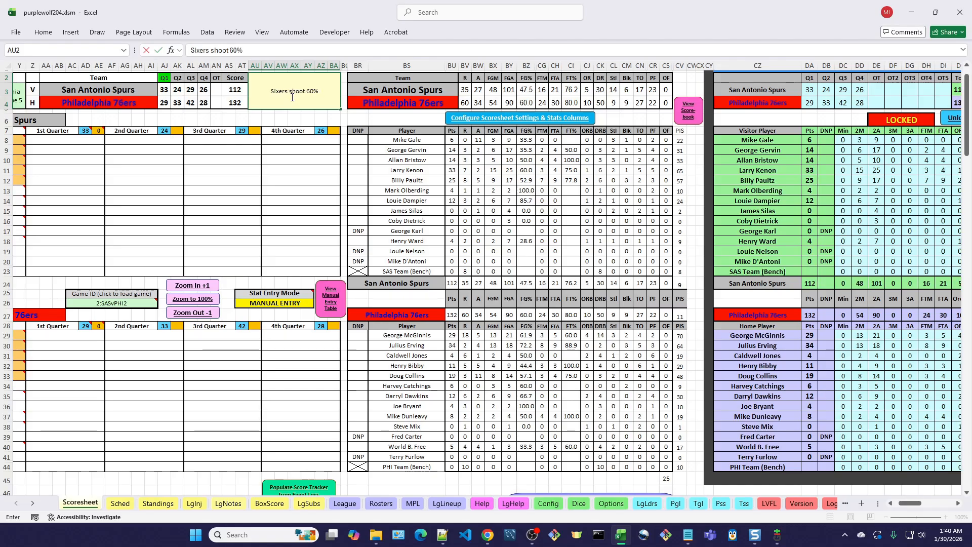
type(" and Dr. J &")
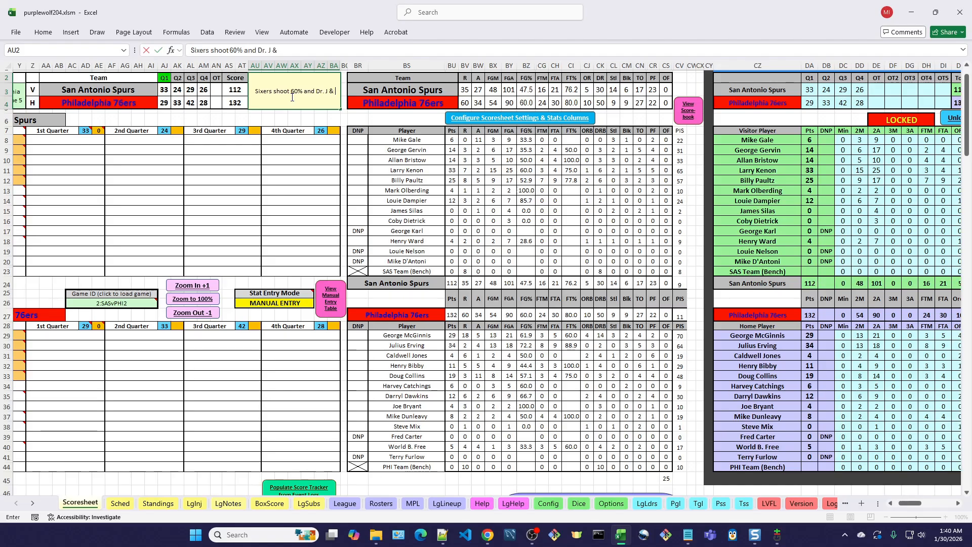
type(" McGin")
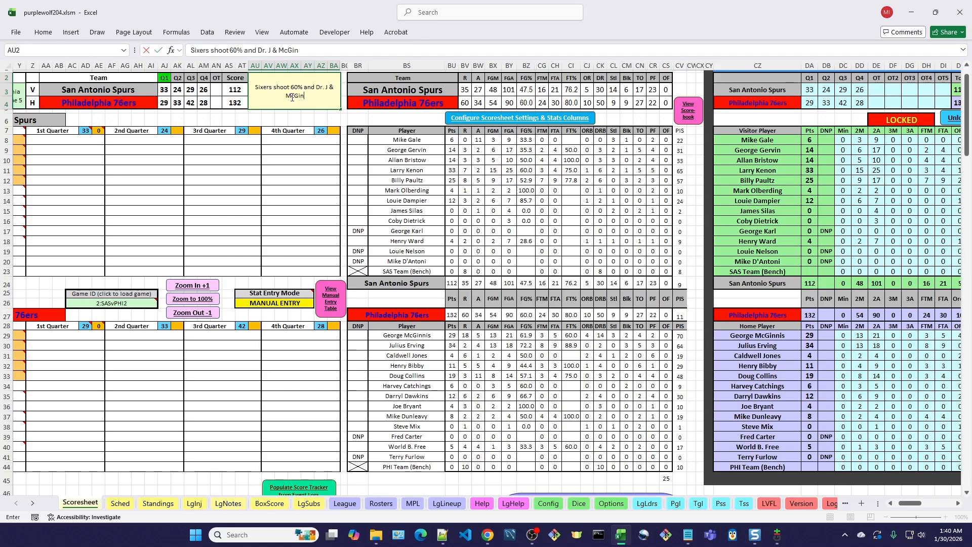
type("nis combine for 63")
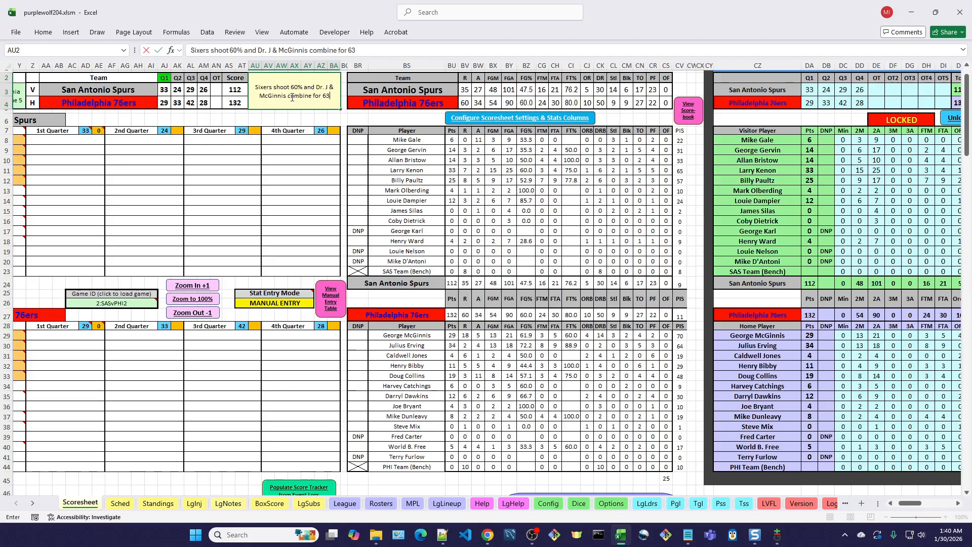
type(" to down")
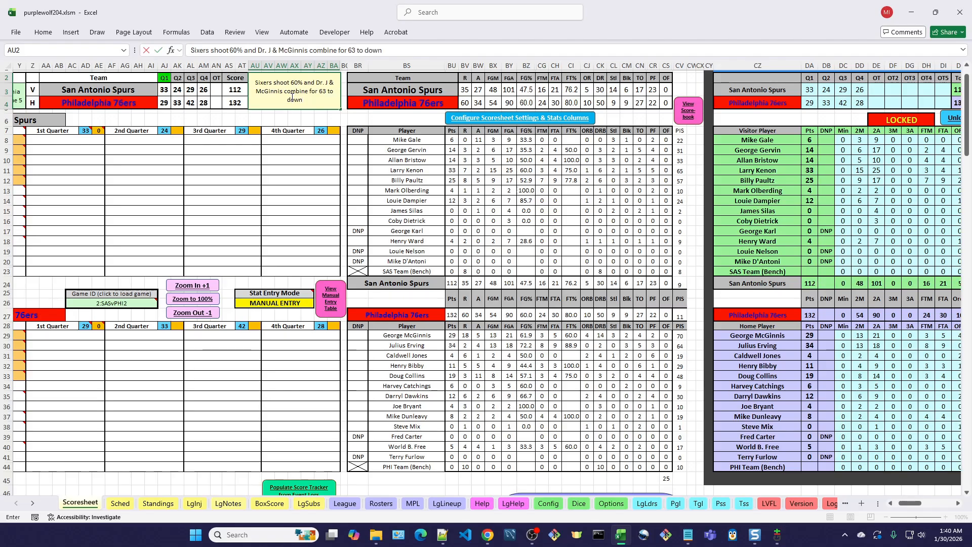
type(" the Spurs in Game 2")
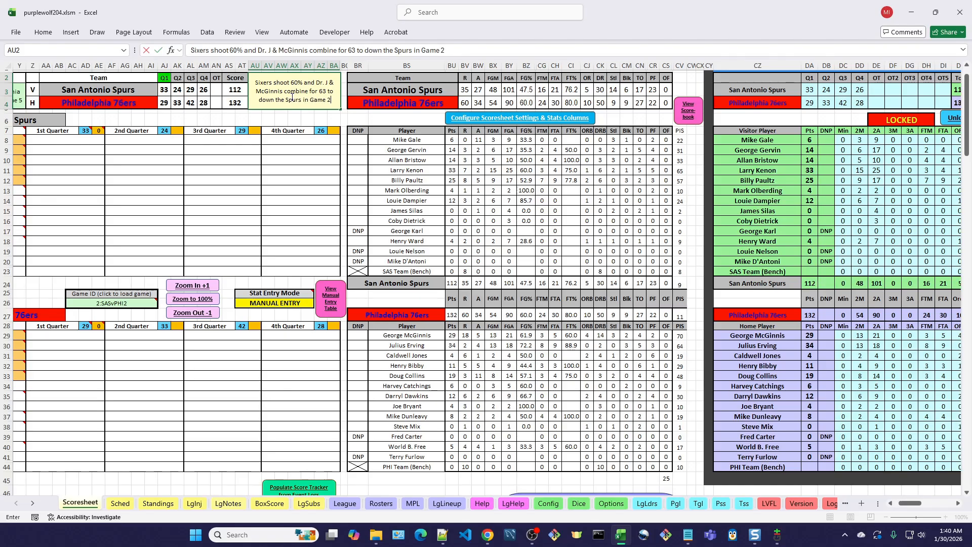
type(".")
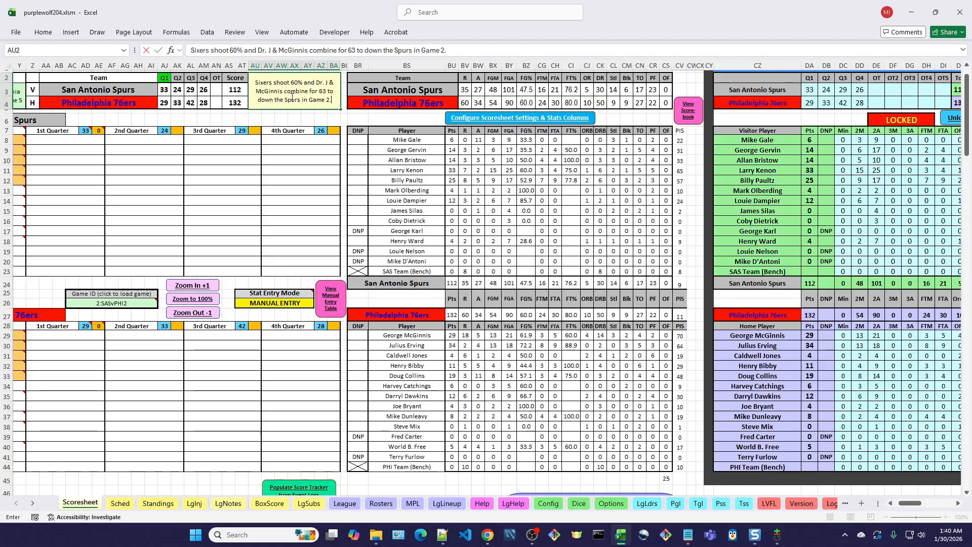
key("Tab")
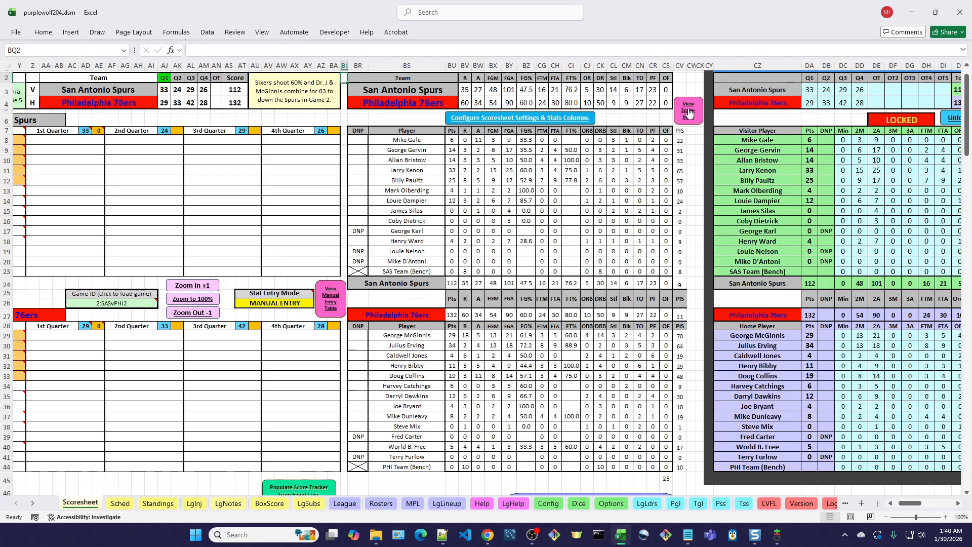
- Try Validate End-of-Game Stats on the scoresheet and dismiss its notice
scroll(186, 226, "down", 3)
scroll(186, 226, "up", 4)
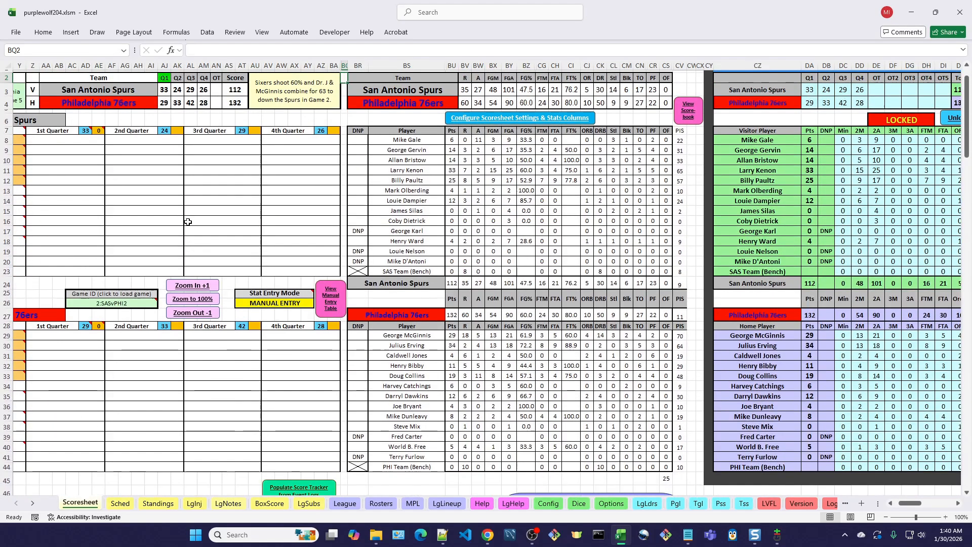
scroll(211, 163, "down", 3)
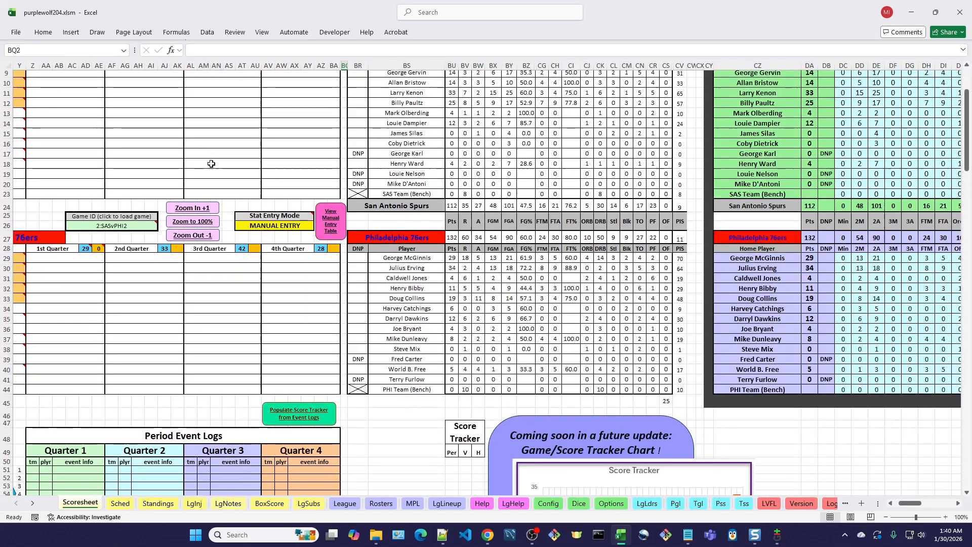
scroll(208, 159, "up", 1)
scroll(217, 142, "up", 2)
scroll(219, 132, "up", 1)
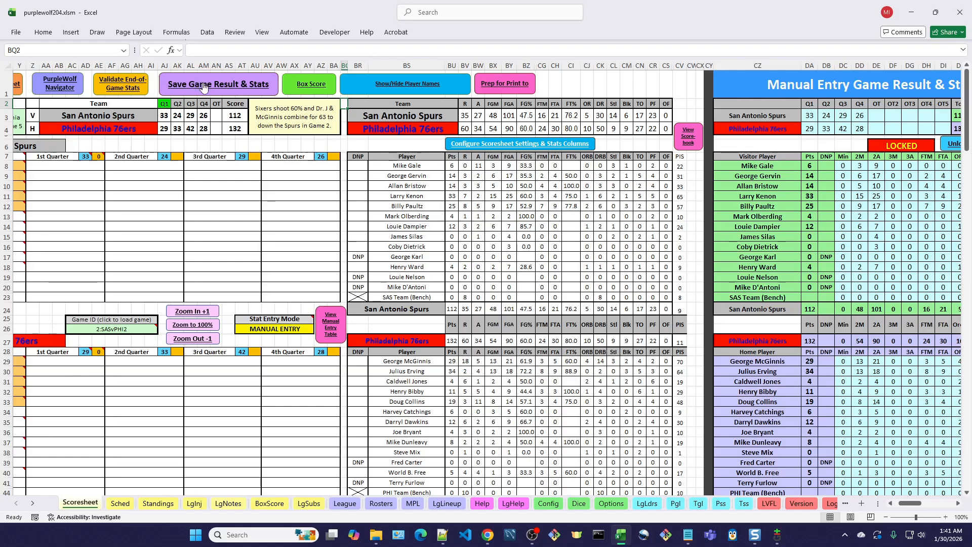
left_click(126, 87)
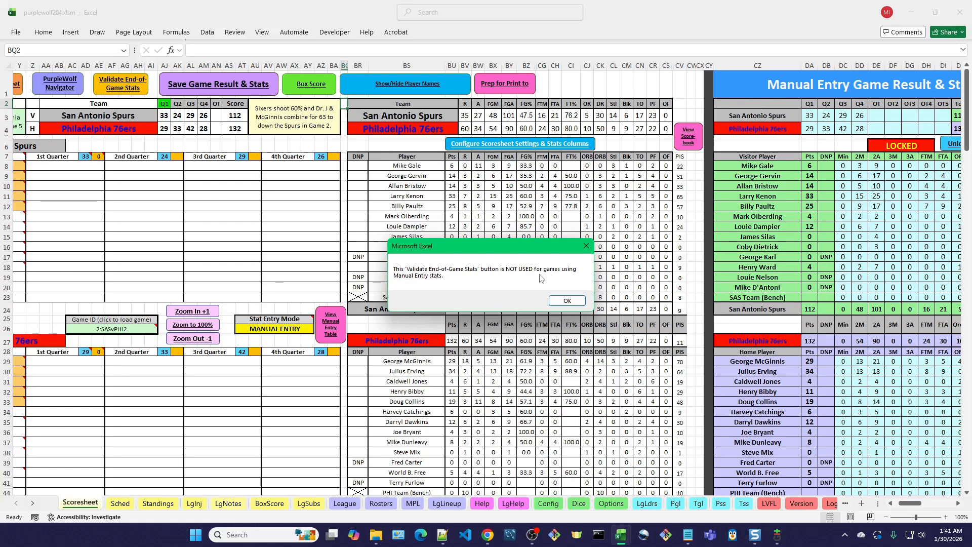
left_click(567, 299)
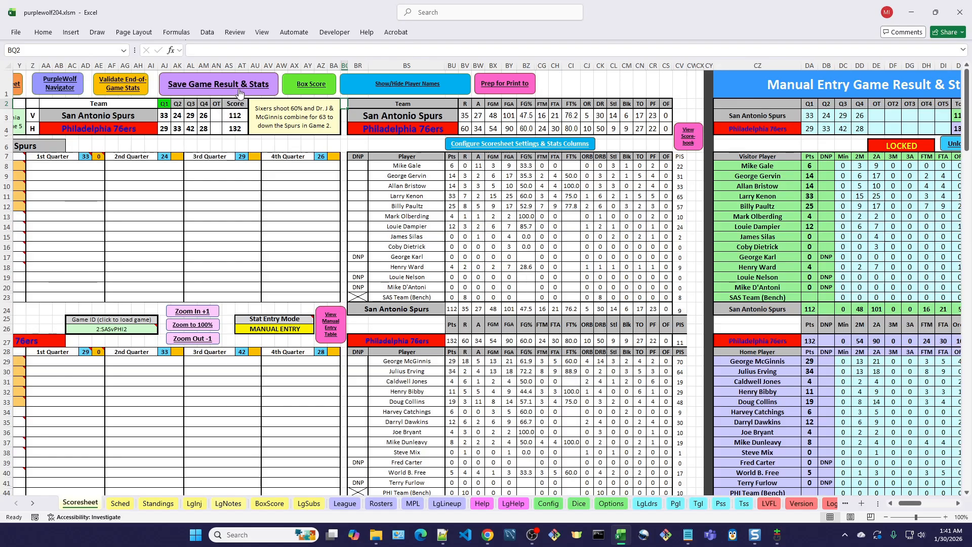
- Generate the game's box score and select its used range for printing
left_click(318, 90)
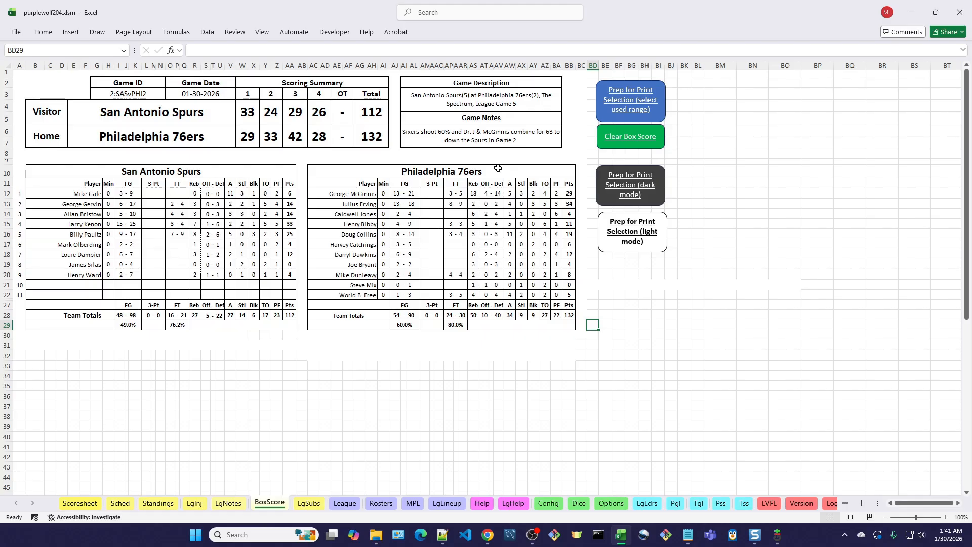
left_click(646, 99)
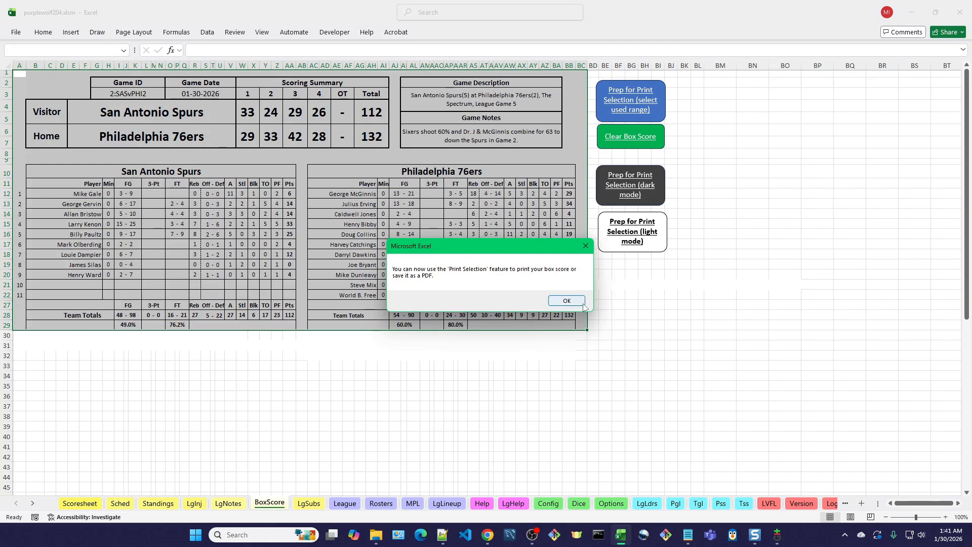
left_click(563, 301)
- Clear the box score's range selection and prepare it for printing in dark mode
left_click(644, 275)
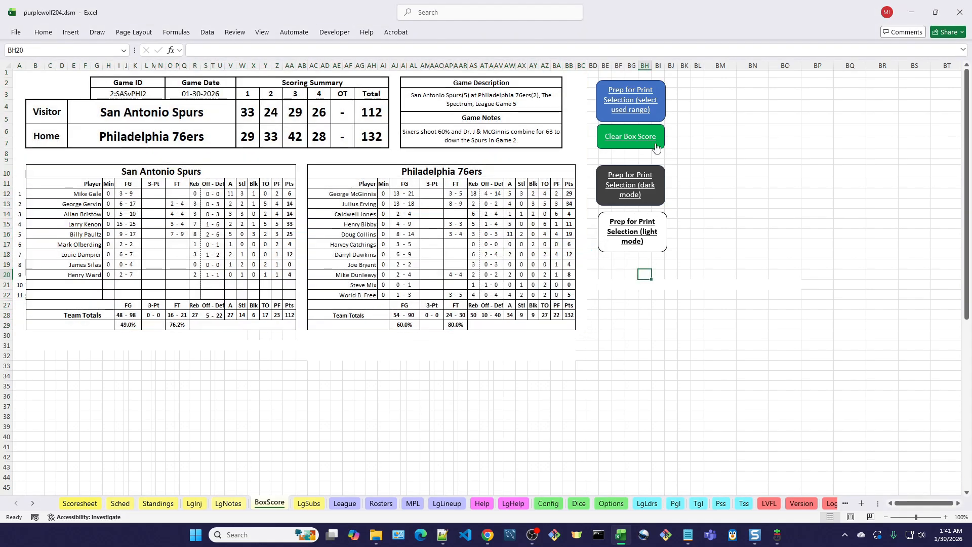
left_click(639, 191)
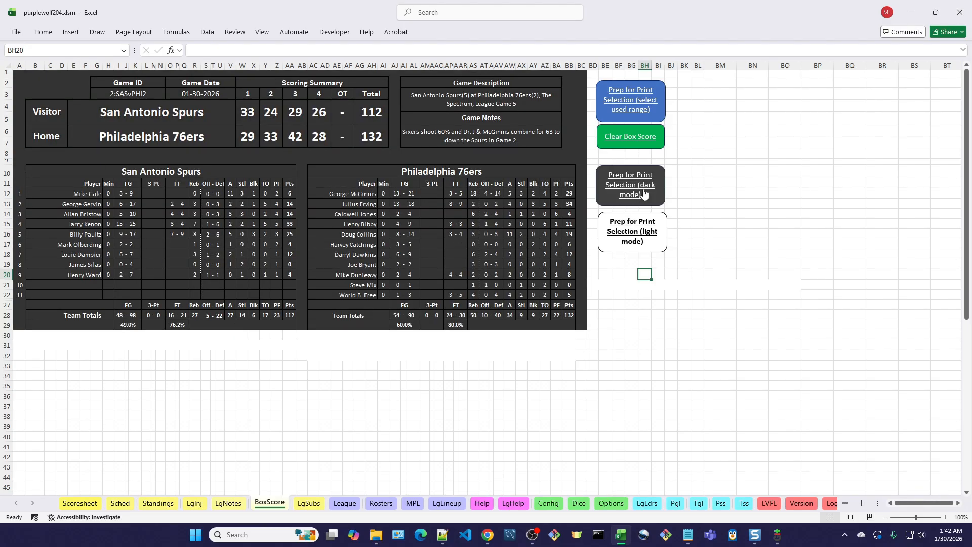
- Cycle the box score through its dark-mode print color variants and prepare it for printing in light mode
left_click(643, 188)
left_click(644, 186)
left_click(643, 187)
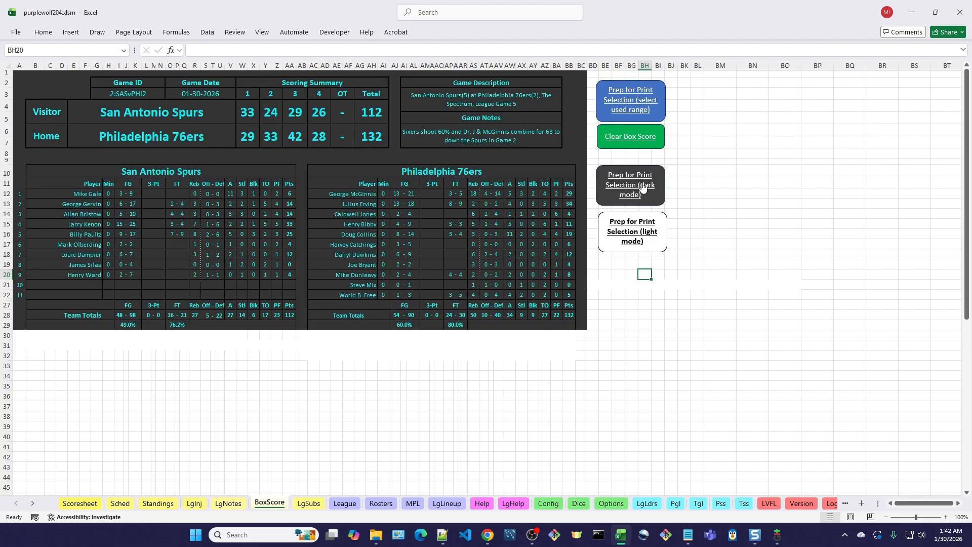
left_click(646, 232)
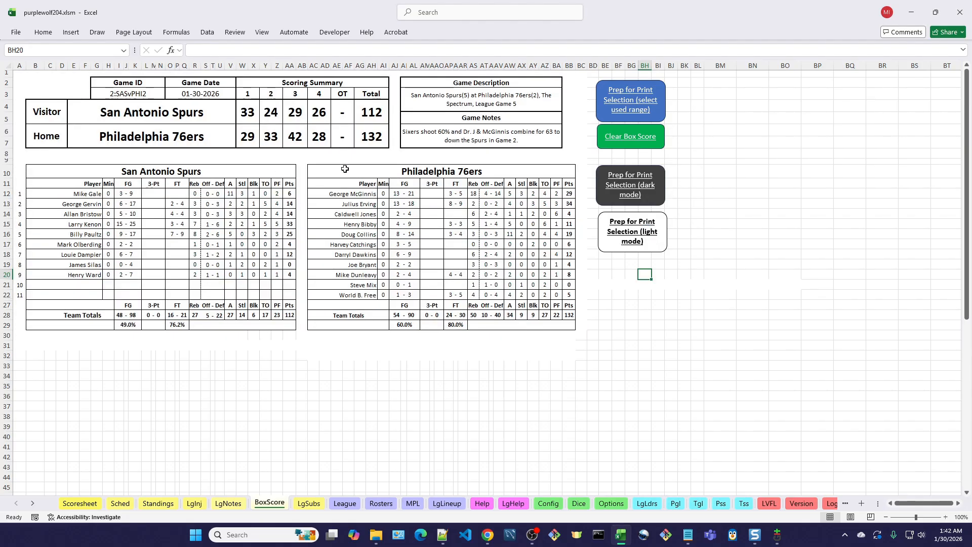
- Save the game result and stats from the Scoresheet, and save the PurpleWolf spreadsheet file
left_click(81, 504)
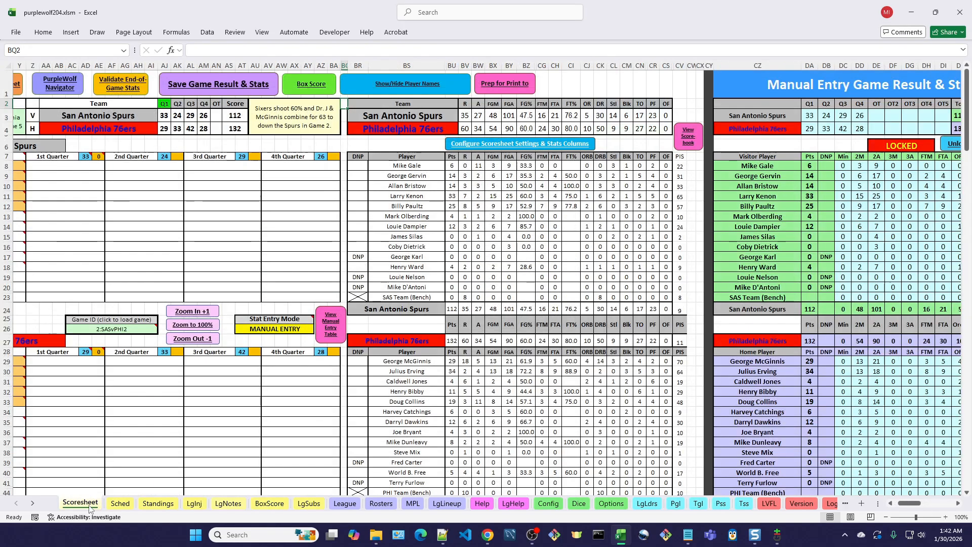
left_click(252, 86)
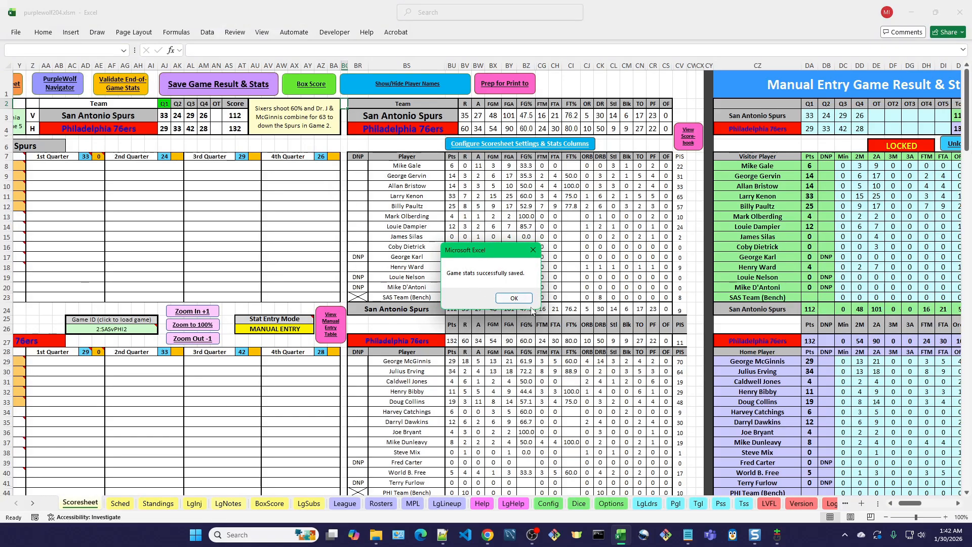
left_click(514, 298)
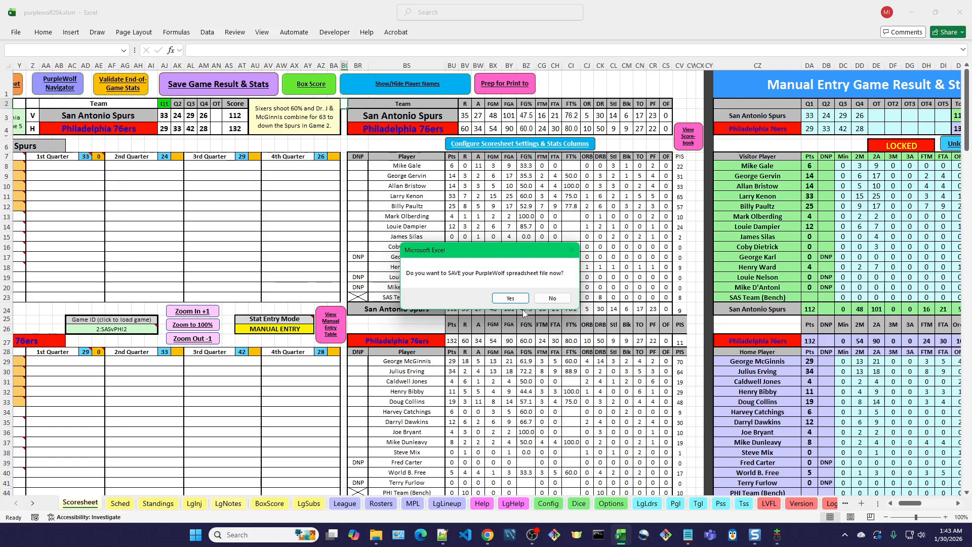
left_click(510, 299)
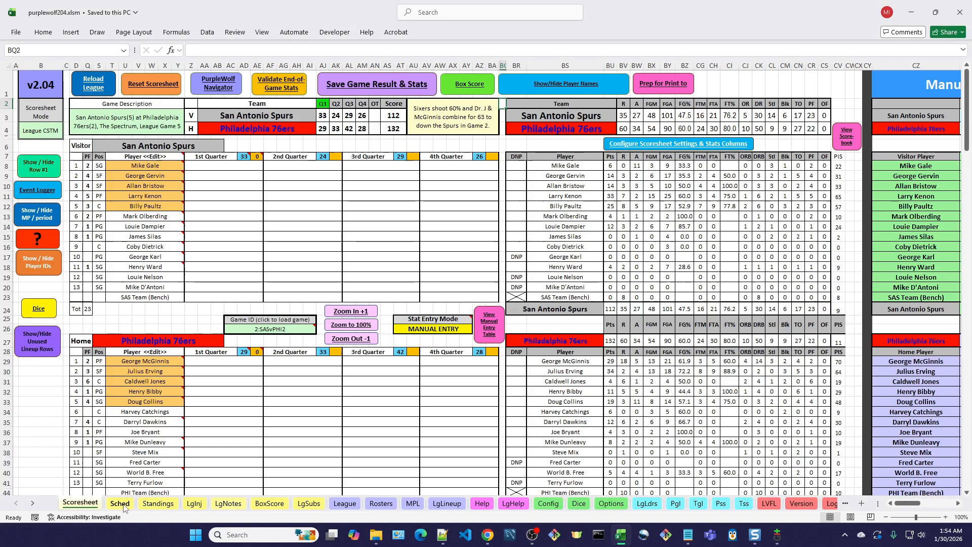
- Check the saved game on the Sched sheet and the Pgl player game log, and return to the Scoresheet
left_click(123, 506)
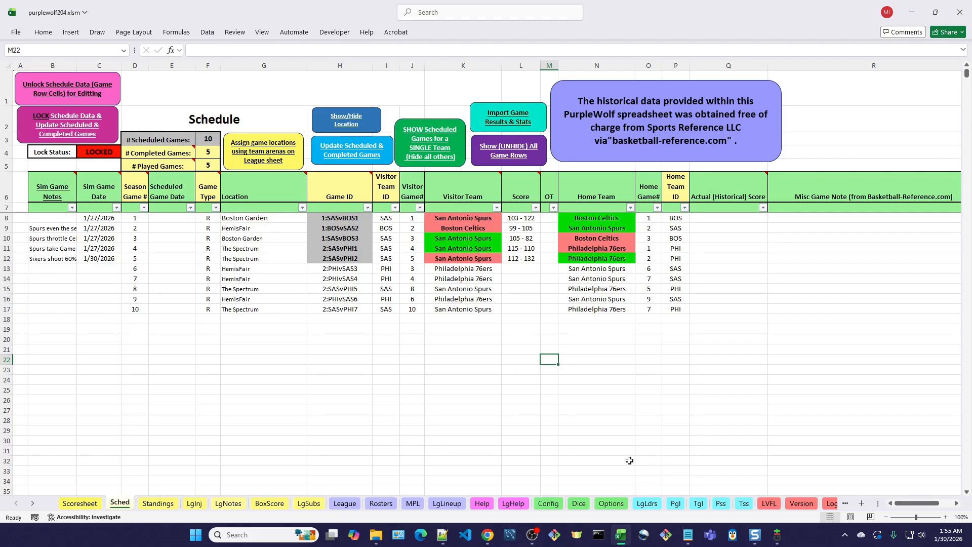
left_click(676, 504)
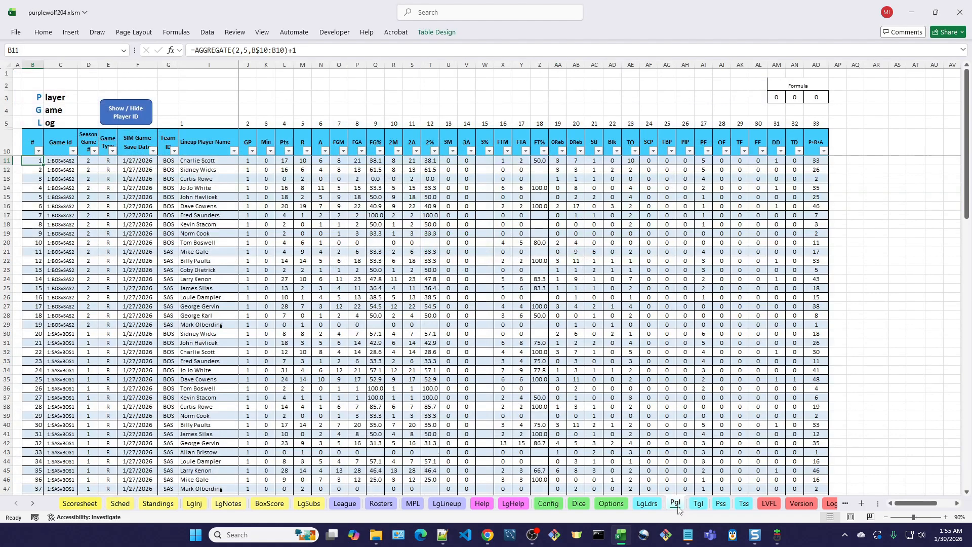
left_click(81, 504)
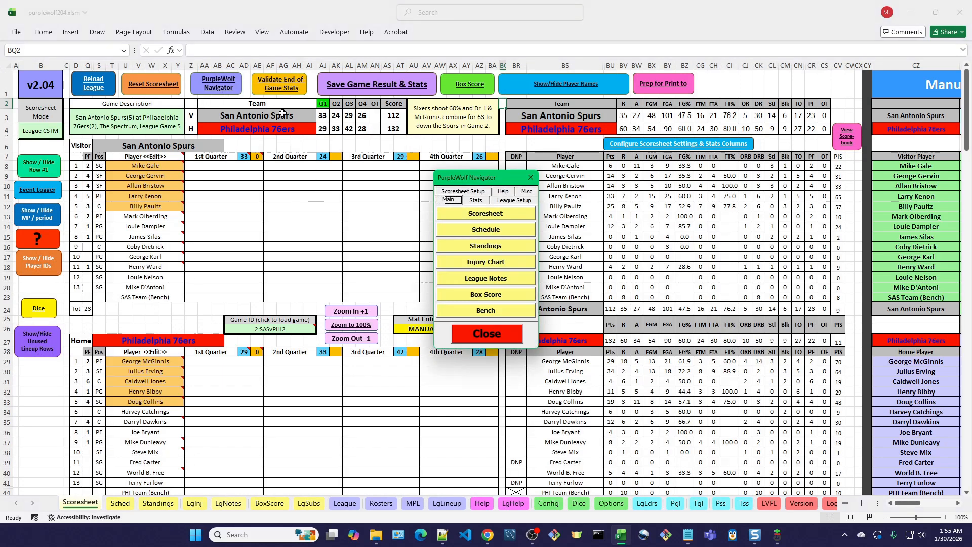
- Open the Player Game Log through the PurpleWolf Navigator and reposition the navigator window
left_click_drag(494, 181, 626, 56)
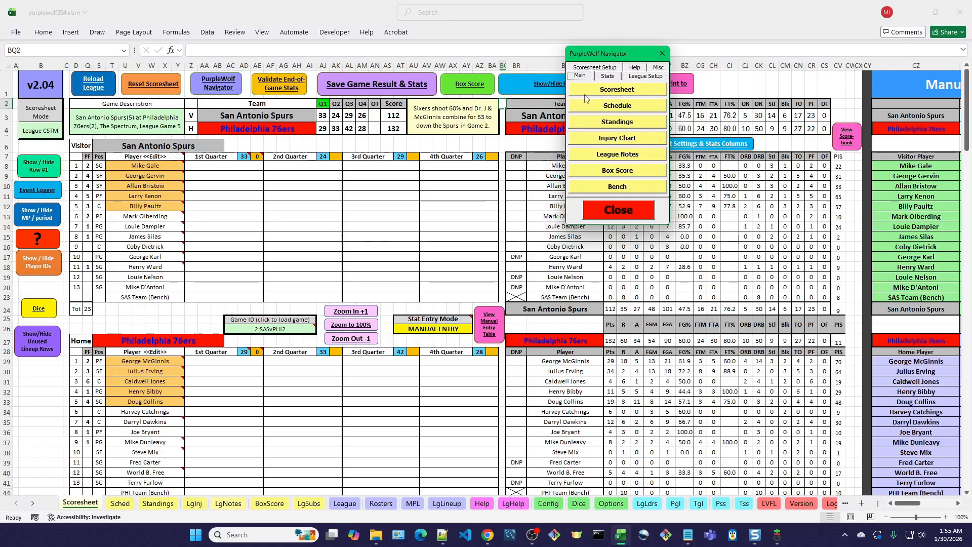
left_click(607, 77)
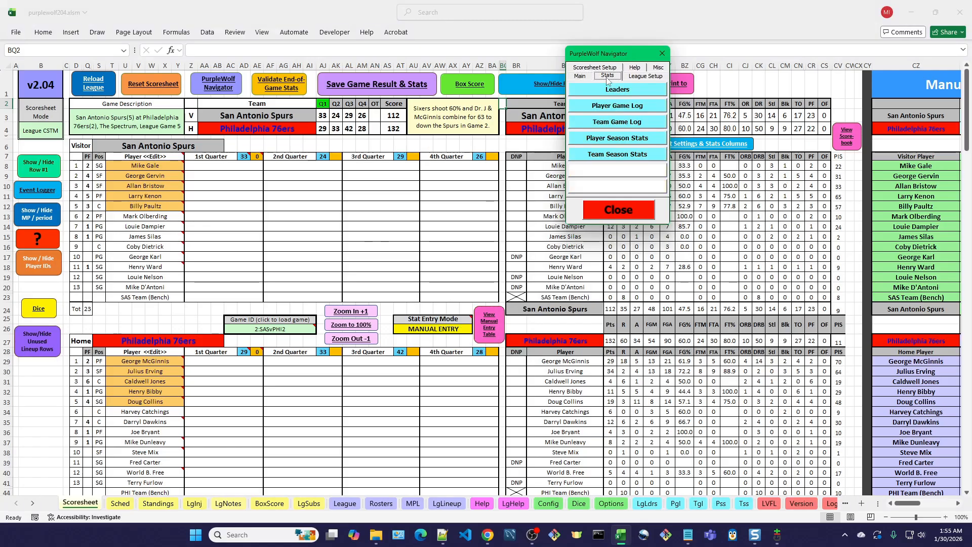
left_click(622, 107)
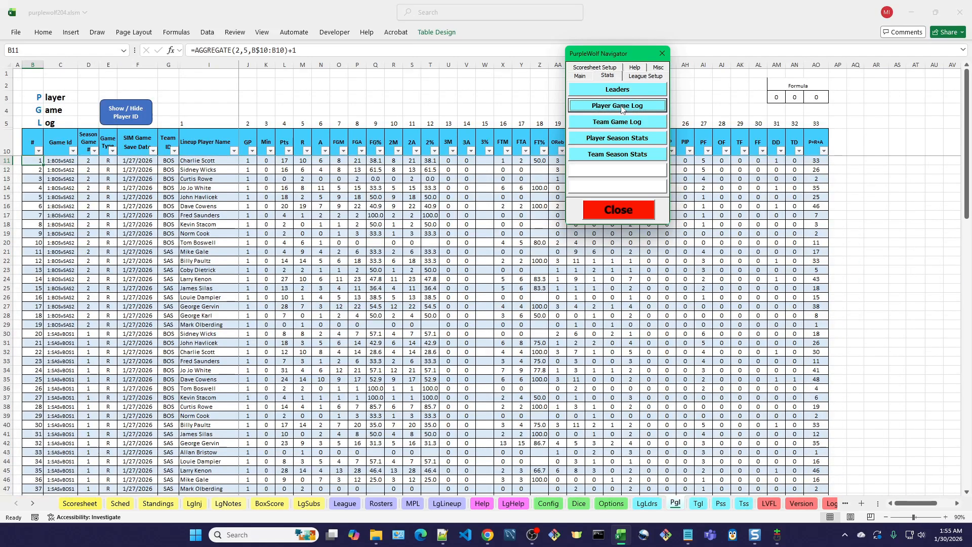
left_click_drag(628, 54, 935, 52)
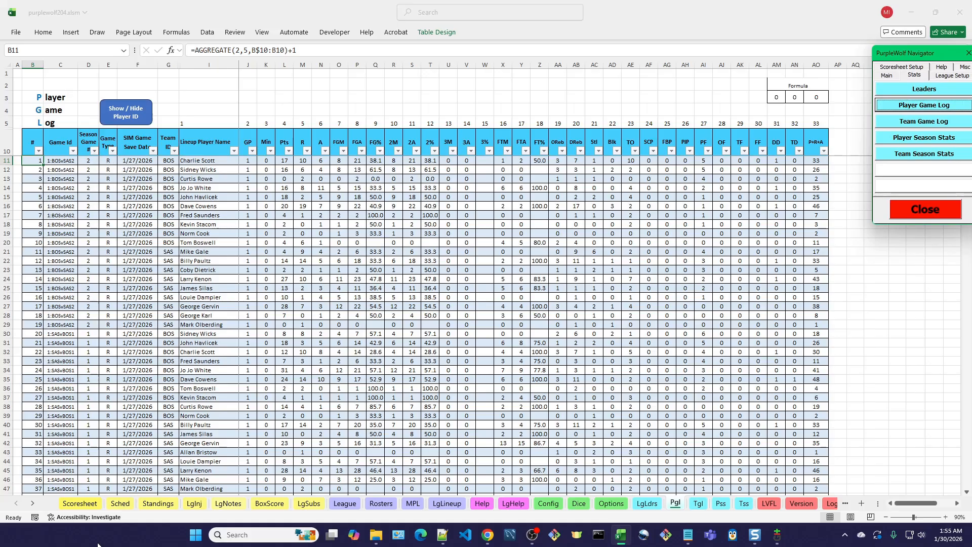
left_click_drag(933, 57, 699, 56)
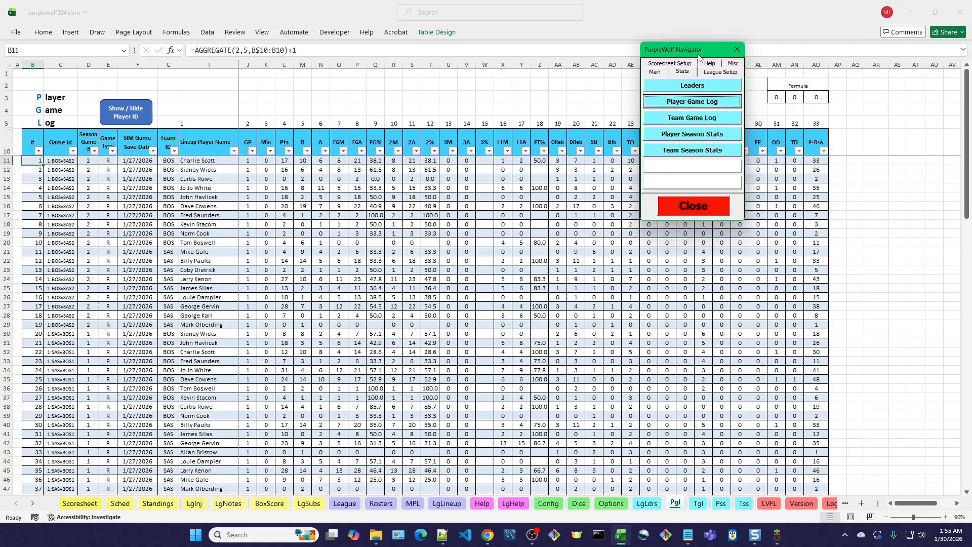
- Use the navigator to view the Schedule and return to the Player Game Log
left_click(655, 72)
left_click(690, 102)
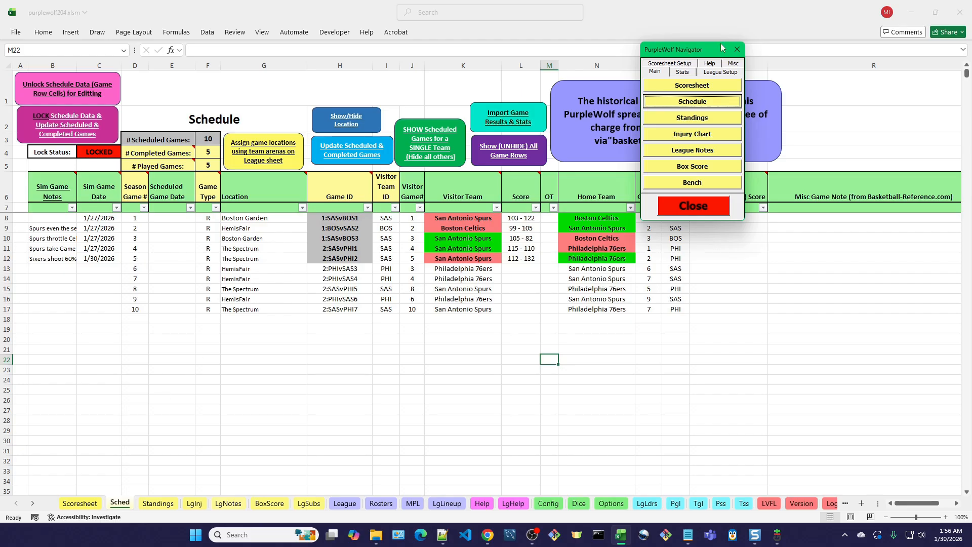
left_click(685, 72)
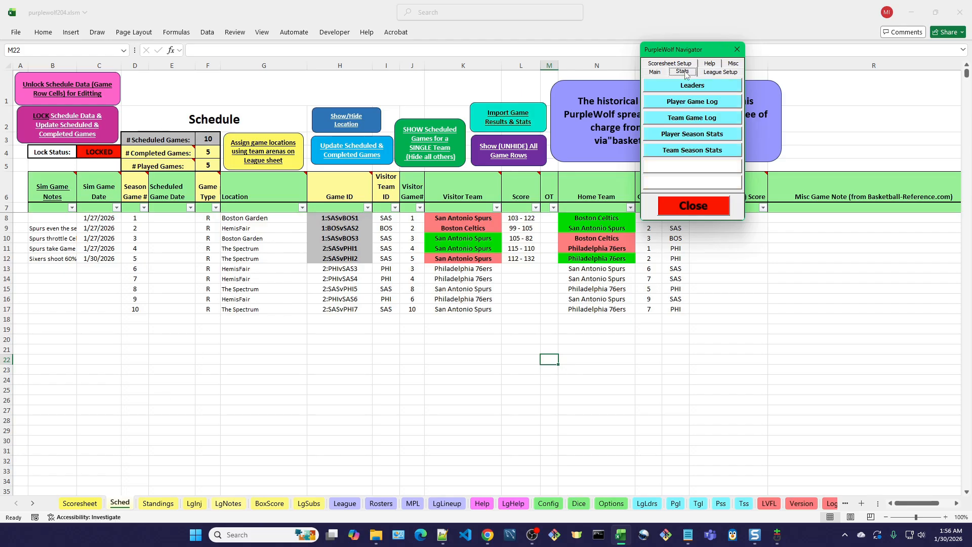
left_click(705, 103)
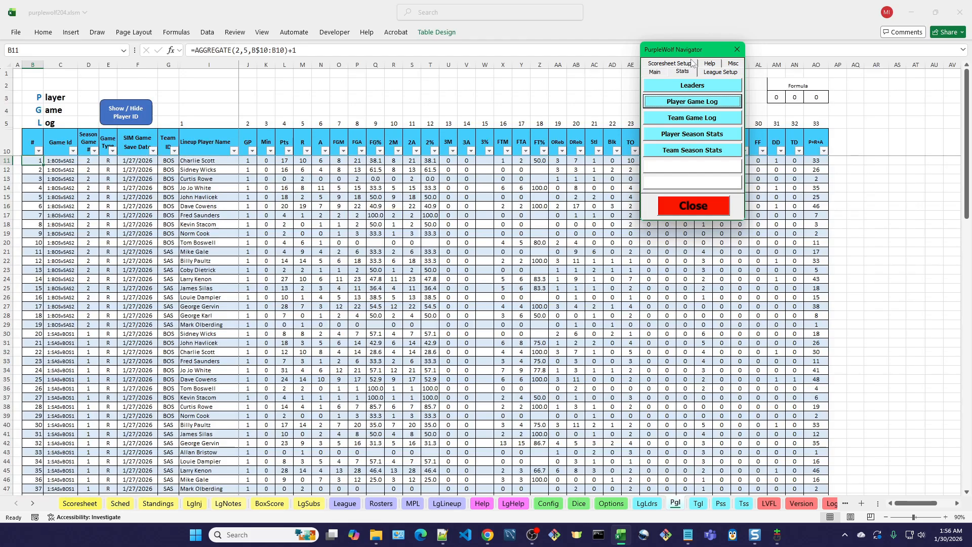
- Move the navigator clear of the log and filter the Player Game Log to season game 5 only
left_click_drag(708, 49, 917, 50)
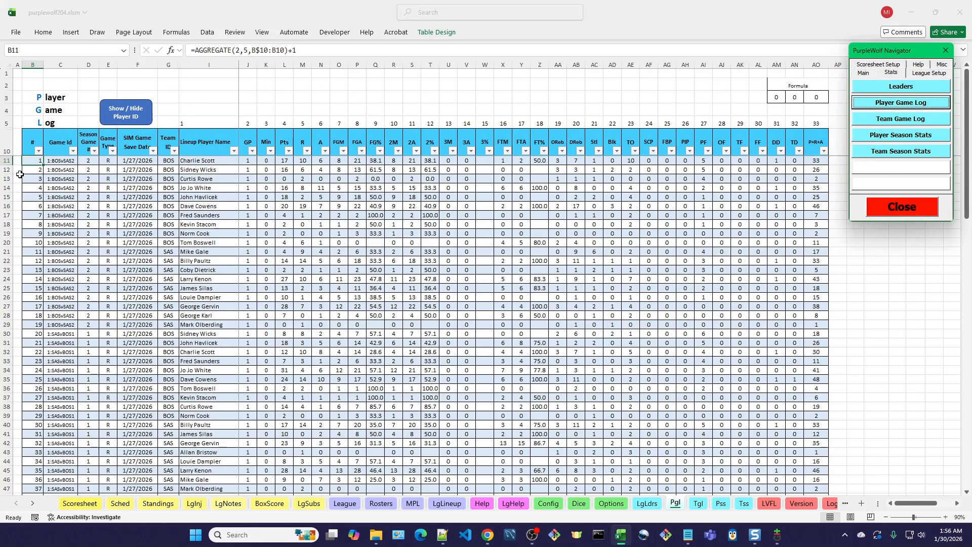
left_click(94, 150)
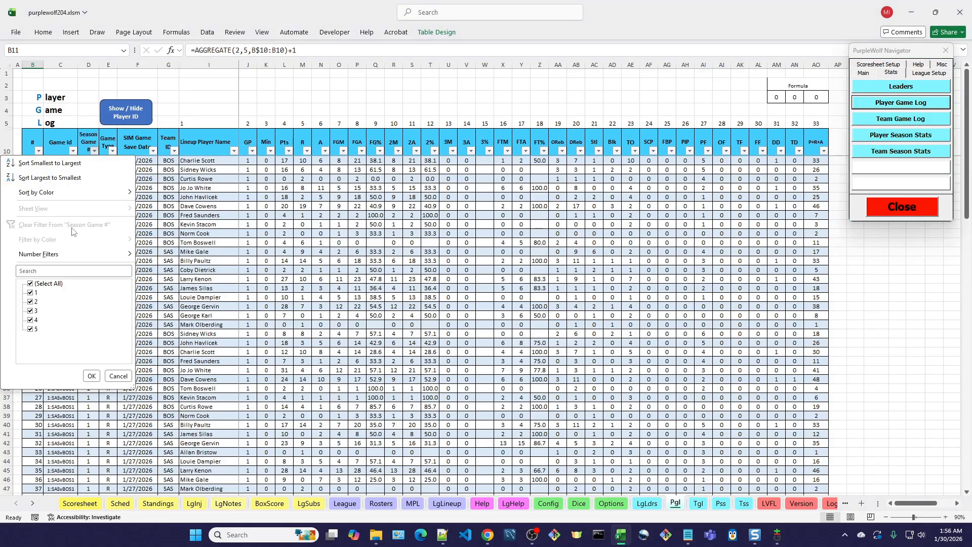
mouse_move(39, 255)
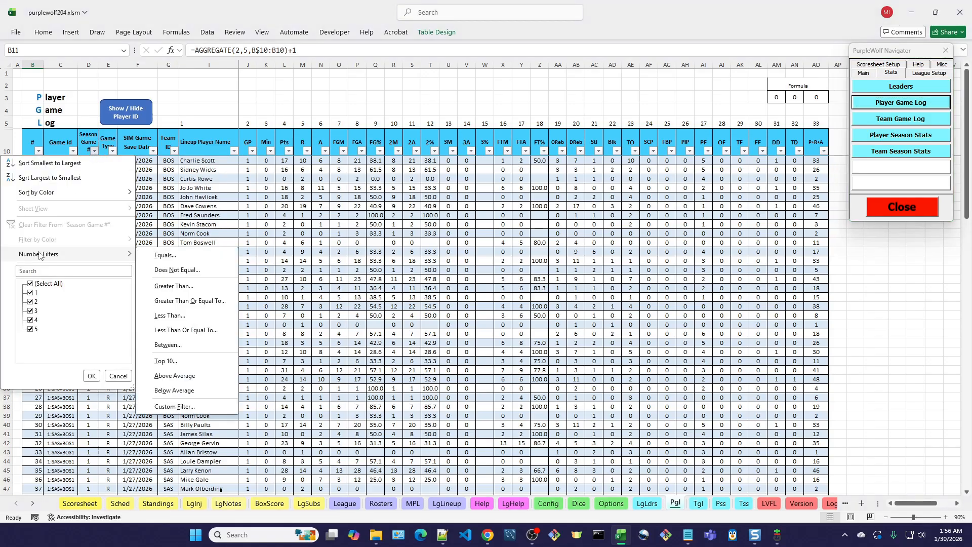
left_click(31, 284)
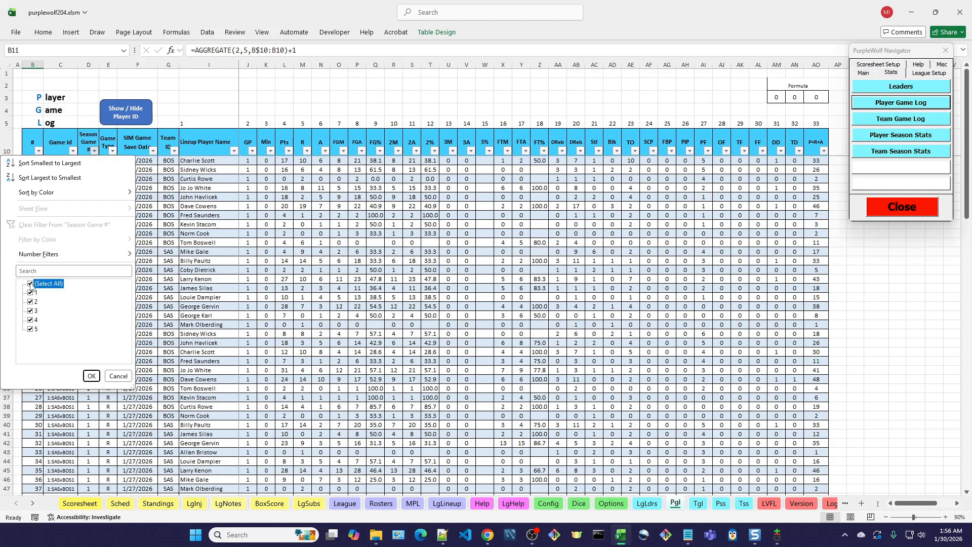
left_click(31, 329)
left_click(91, 376)
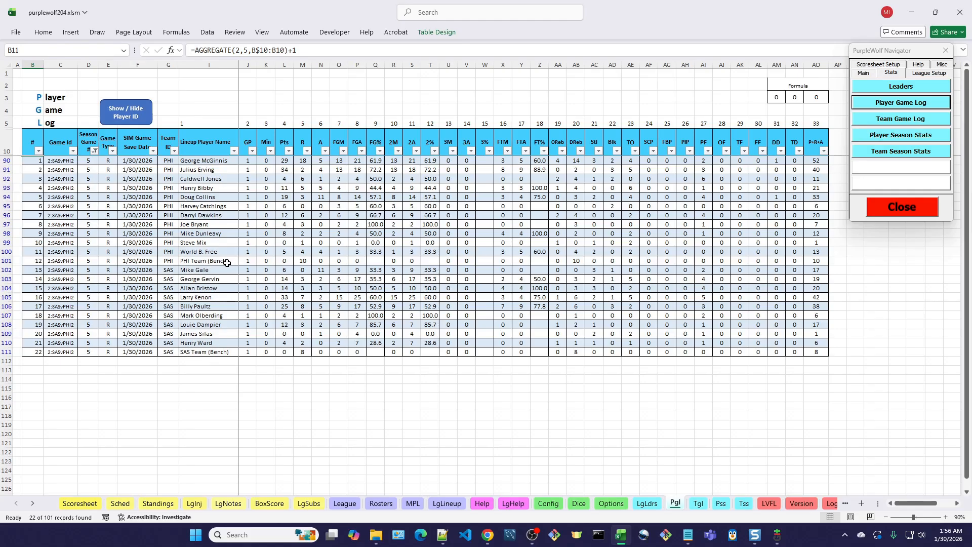
- Return to the Scoresheet with the navigator and examine both teams' stats in the Manual Entry Table
left_click(864, 73)
left_click(897, 86)
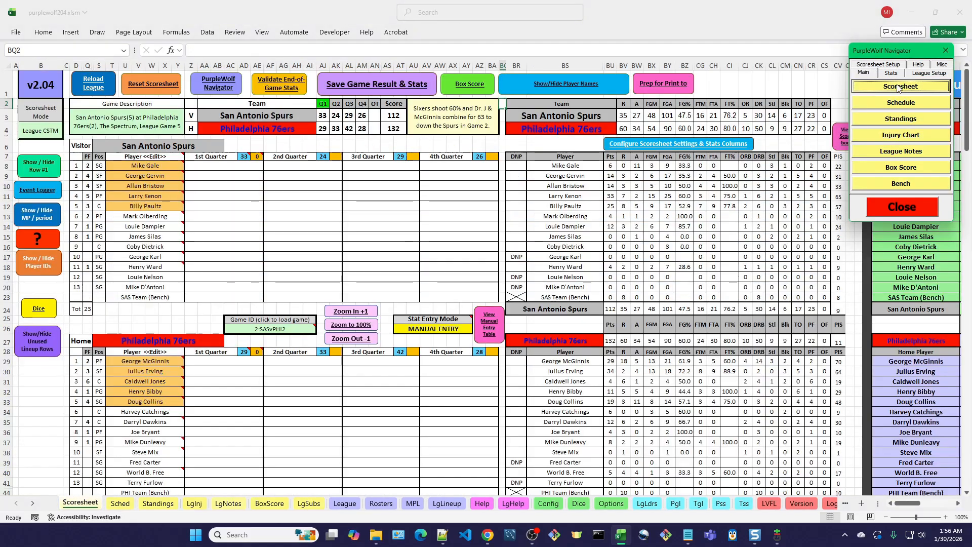
left_click_drag(892, 55, 639, 44)
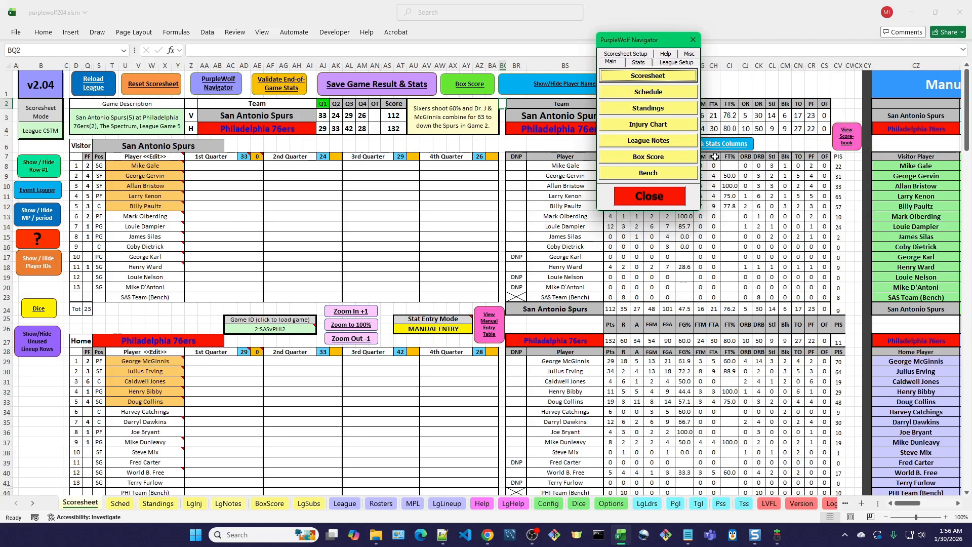
left_click(490, 333)
left_click_drag(667, 43, 486, 49)
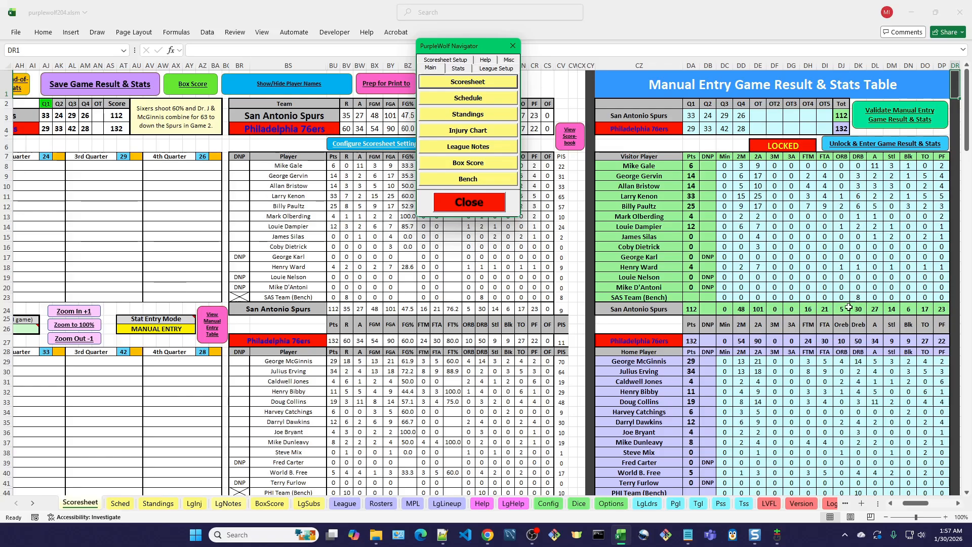
scroll(830, 433, "down", 1)
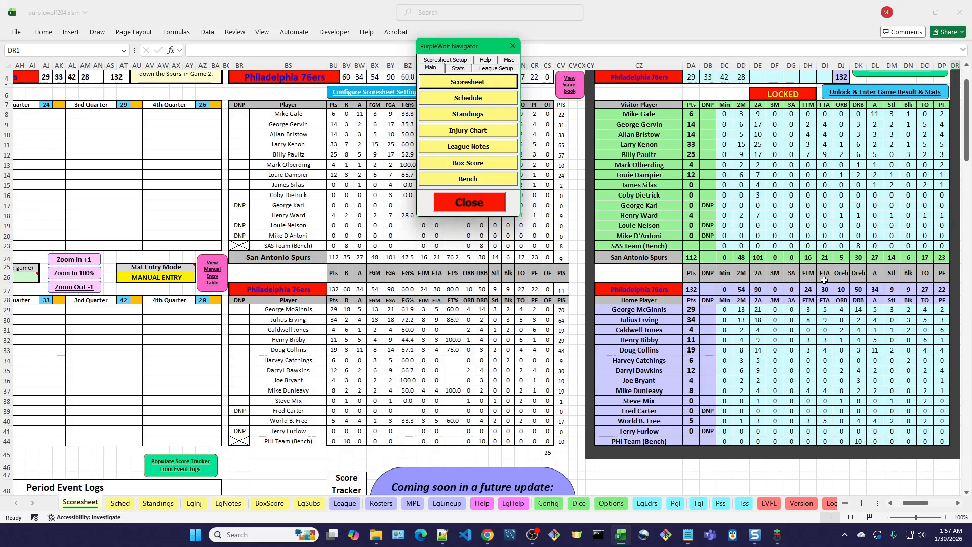
- Compare against the filtered Player Game Log, and return to the Scoresheet's scorebook view
left_click(458, 68)
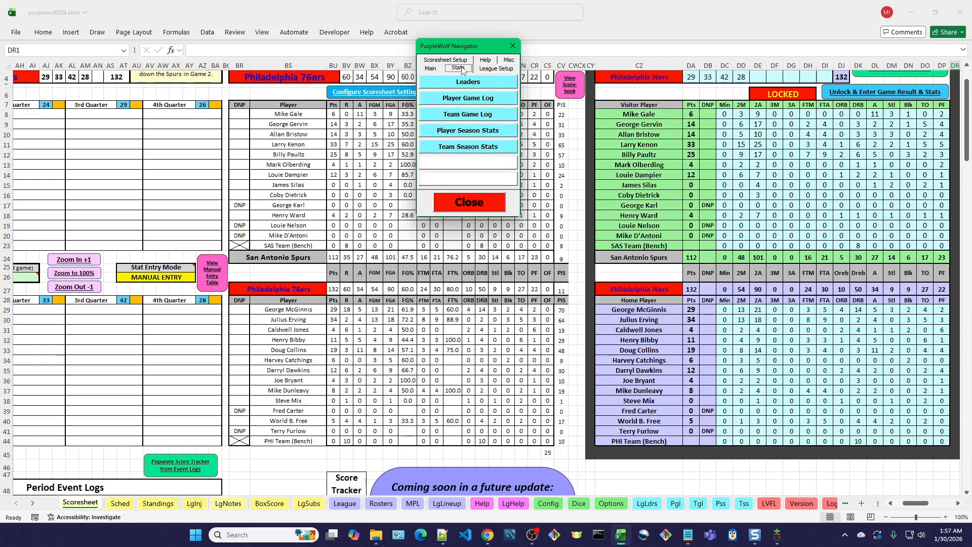
left_click(485, 100)
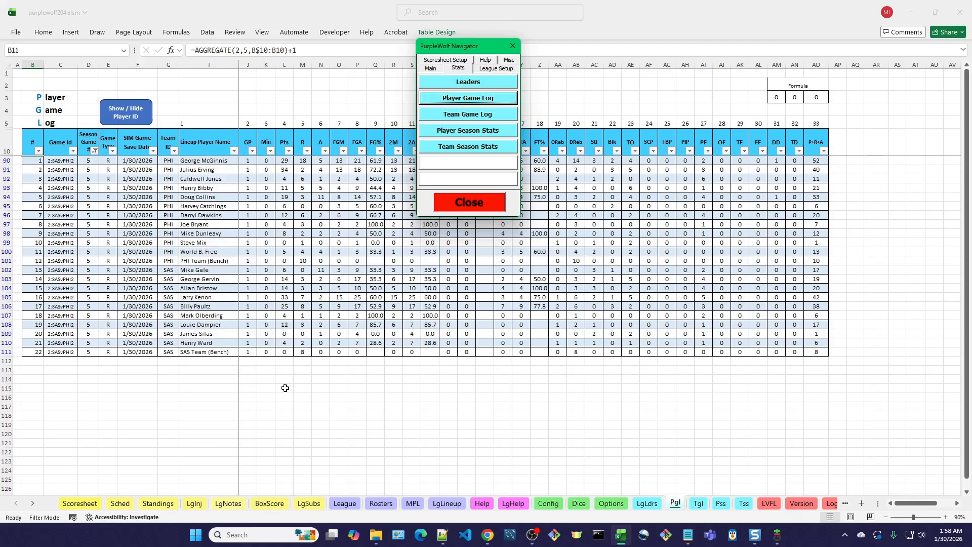
left_click(431, 68)
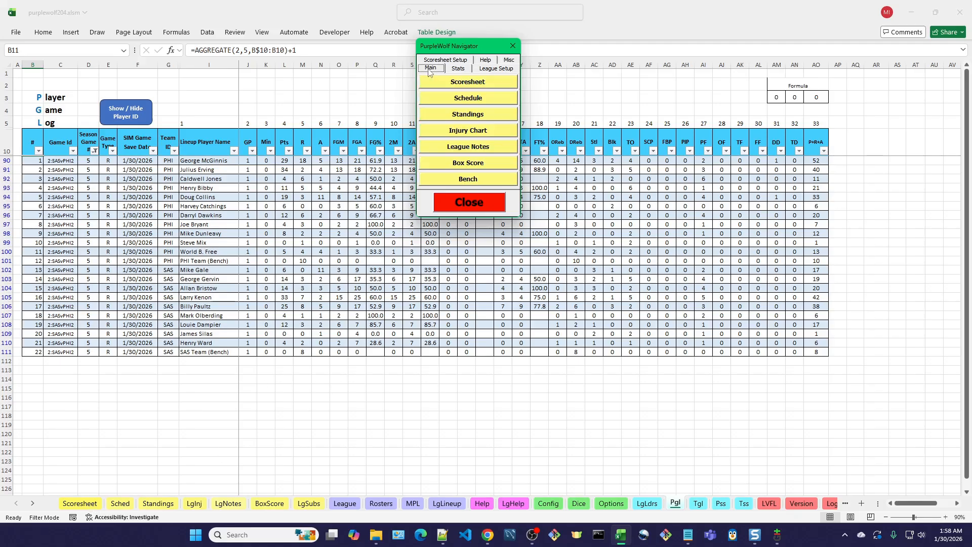
left_click(448, 81)
left_click_drag(485, 49, 814, 46)
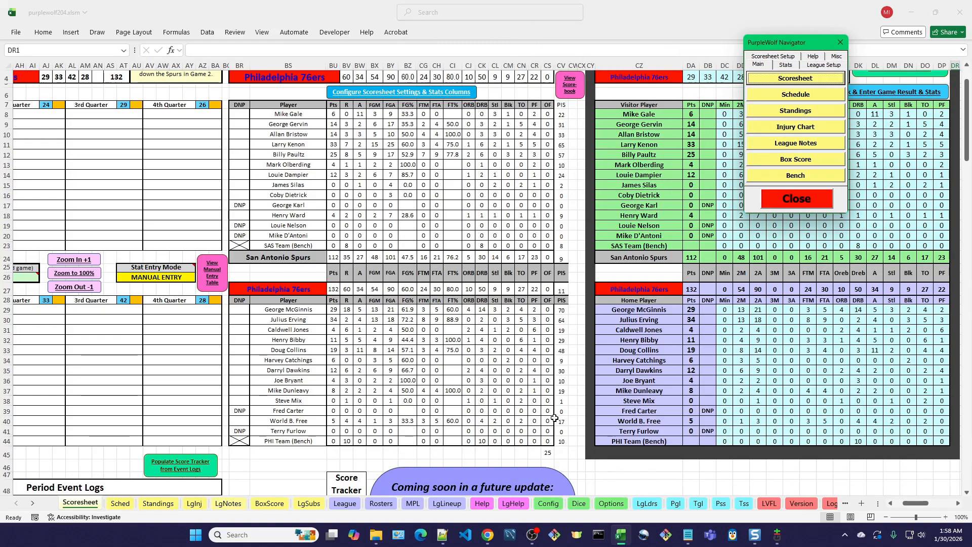
left_click(576, 92)
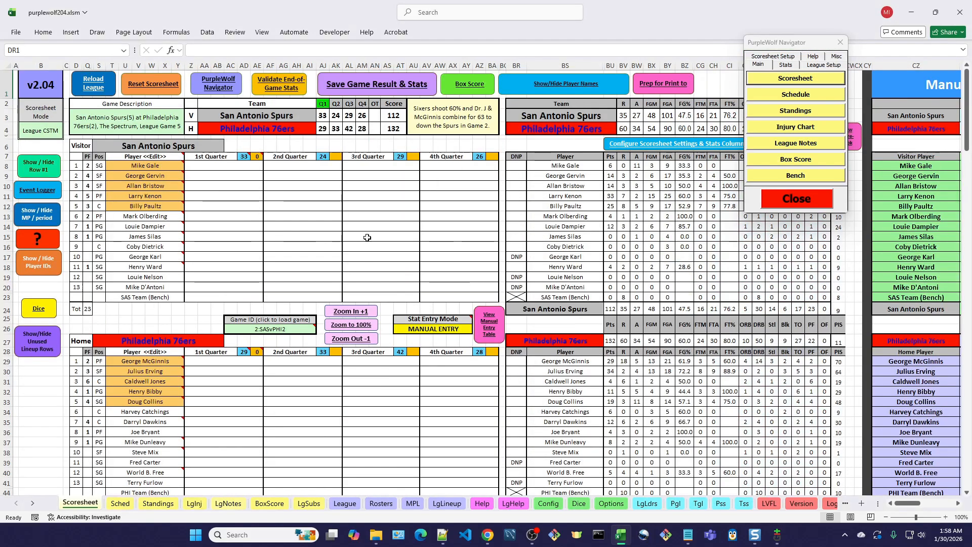